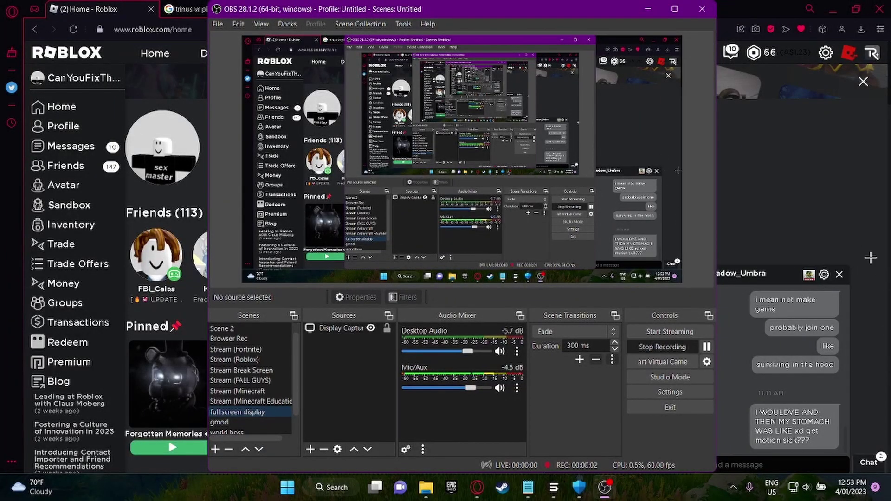
# - Bring the Roblox home page forward and look through its pinned, recently played and friend activity games
pyautogui.click(865, 233)
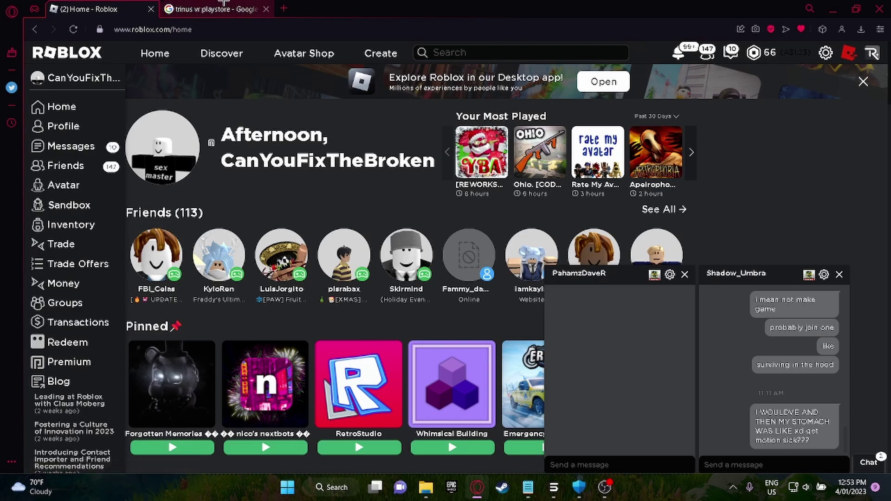
pyautogui.click(184, 6)
pyautogui.click(132, 4)
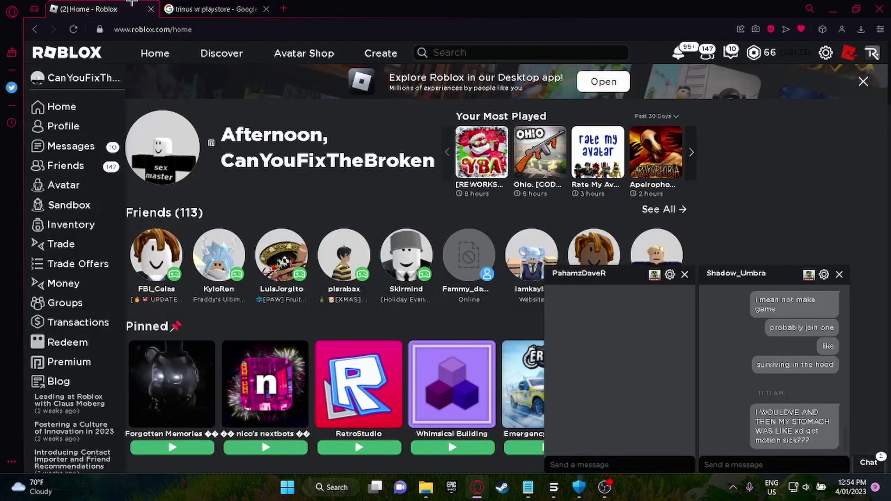
pyautogui.scroll(-4, 214, 168)
pyautogui.scroll(-2, 496, 239)
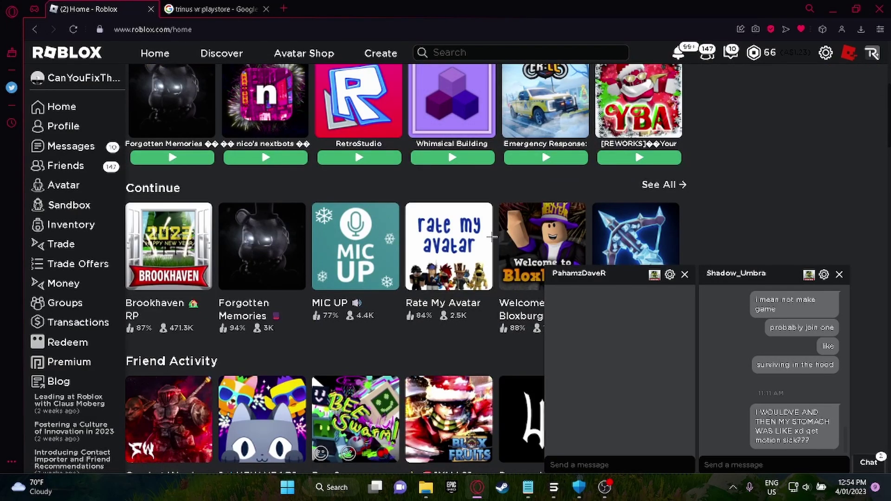
pyautogui.scroll(-1, 483, 237)
pyautogui.scroll(-2, 466, 237)
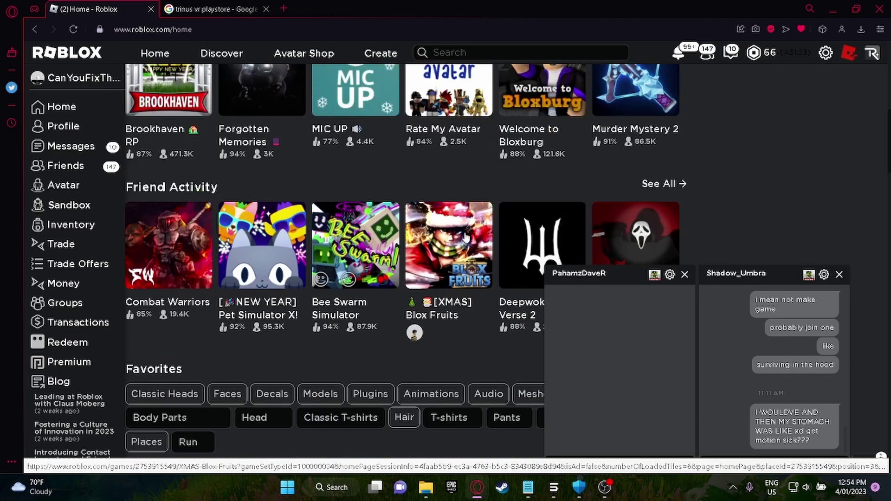
pyautogui.scroll(4, 459, 233)
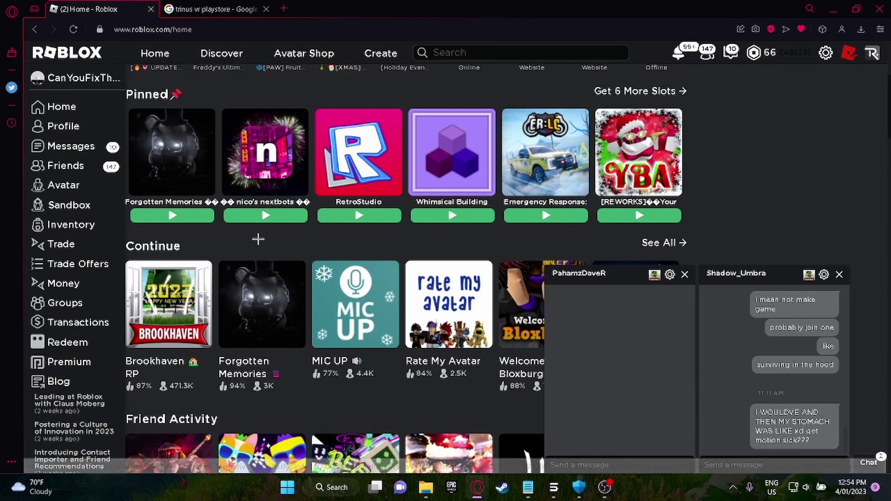
pyautogui.scroll(1, 258, 239)
# - Open the Trinus CBVR Lite page on Google Play from the search results and review its app details
pyautogui.click(200, 9)
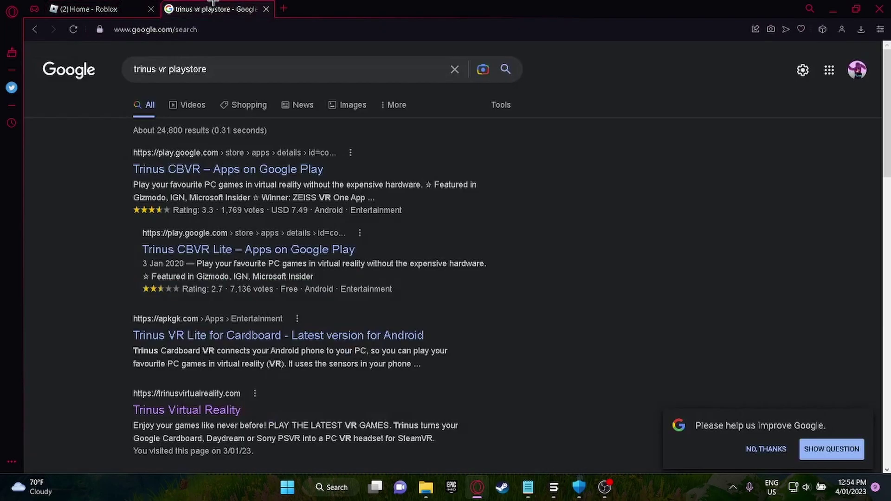
pyautogui.click(242, 254)
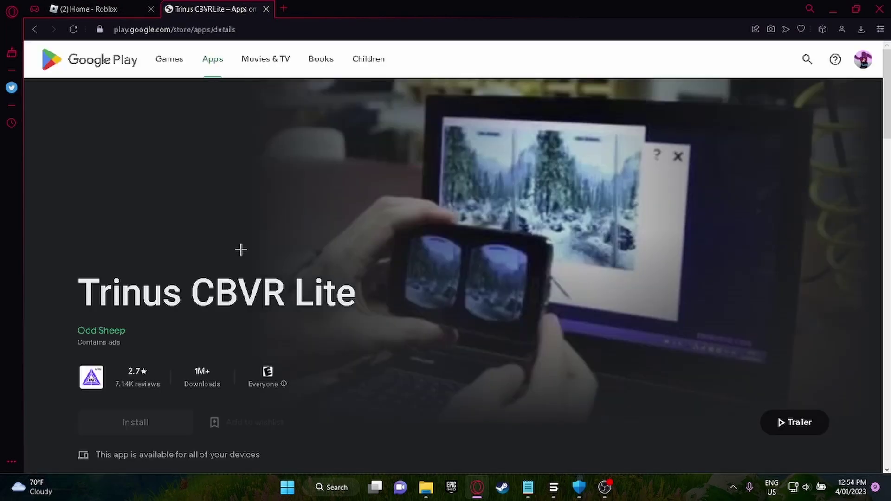
pyautogui.scroll(-4, 240, 250)
pyautogui.scroll(2, 241, 249)
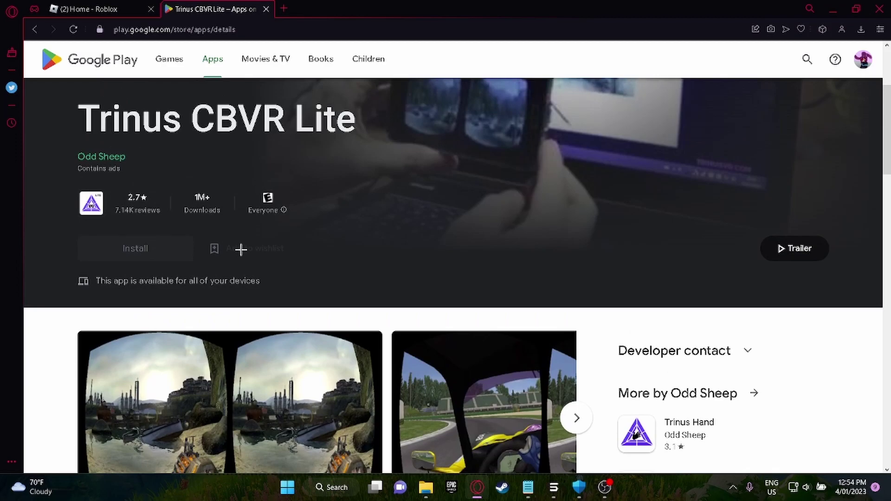
pyautogui.scroll(1, 241, 250)
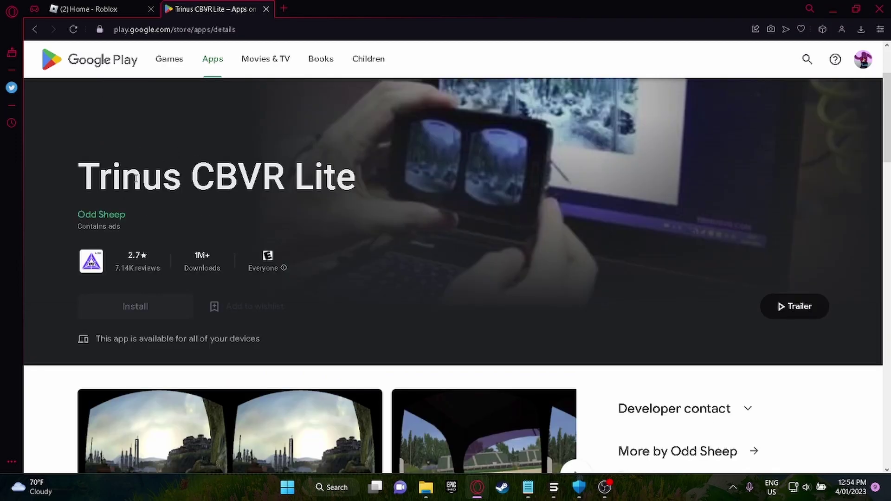
pyautogui.moveTo(80, 177)
pyautogui.mouseDown()
pyautogui.moveTo(358, 181)
pyautogui.moveTo(80, 178)
pyautogui.mouseUp()
pyautogui.click(84, 175)
pyautogui.scroll(-5, 84, 175)
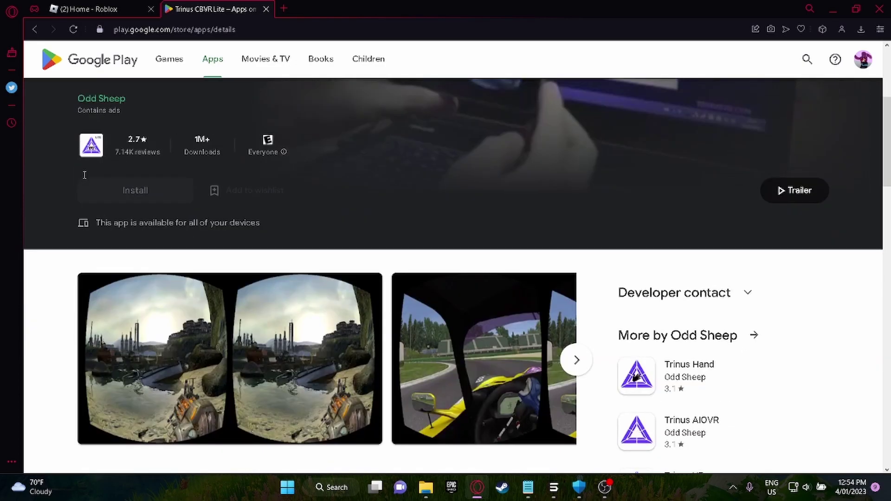
# - Search for "trinus vr" in a new tab, open the Trinus Virtual Reality website and find the Trinus Cardboard VR download
pyautogui.click(78, 9)
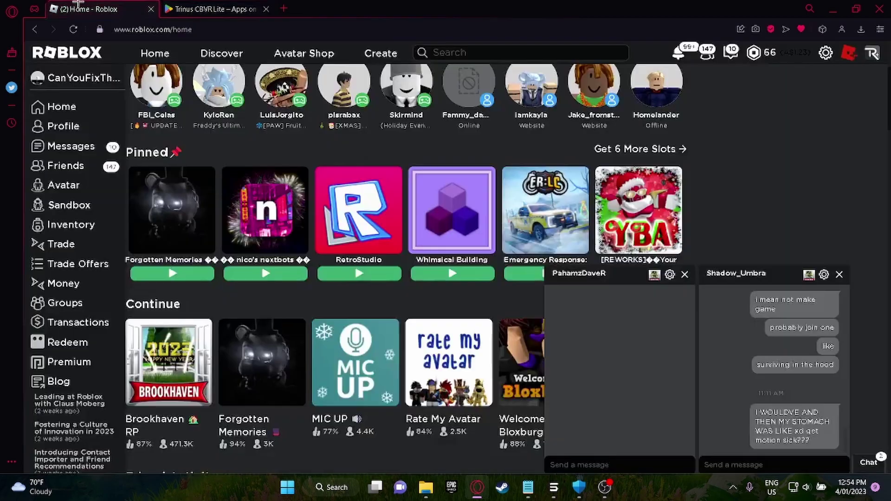
pyautogui.click(287, 9)
pyautogui.write('trinus ')
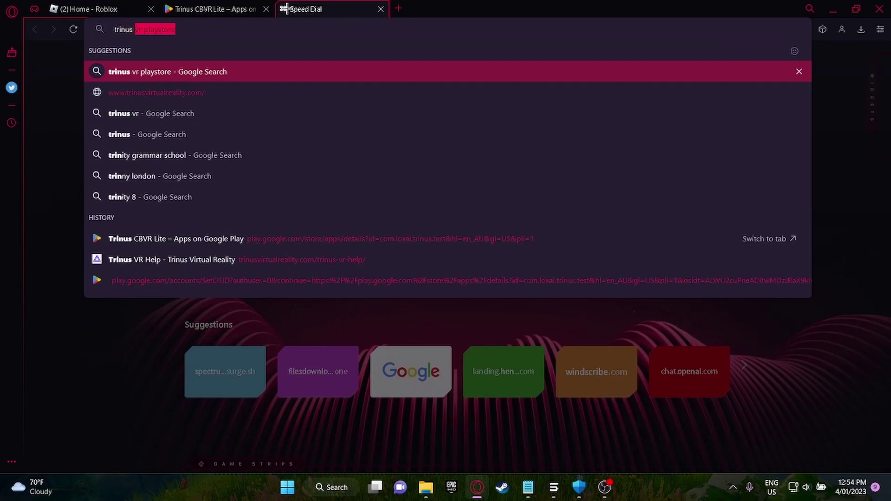
pyautogui.write('vr')
pyautogui.press('Return')
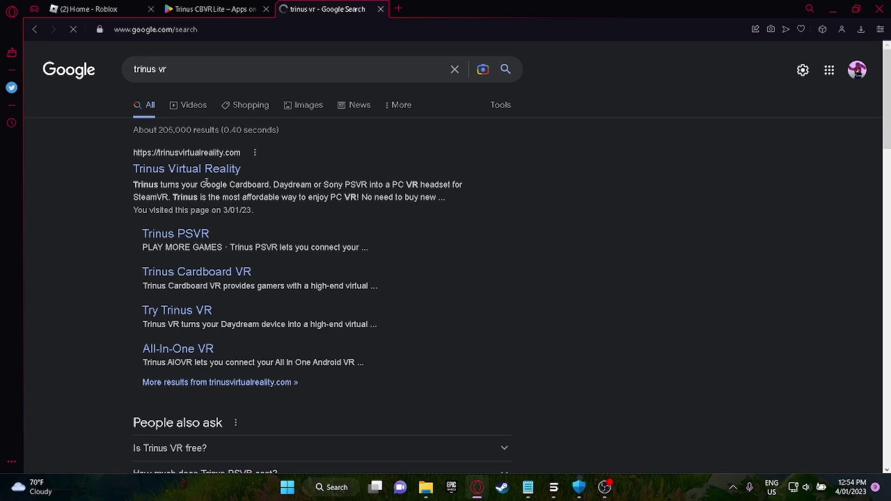
pyautogui.scroll(-10, 235, 185)
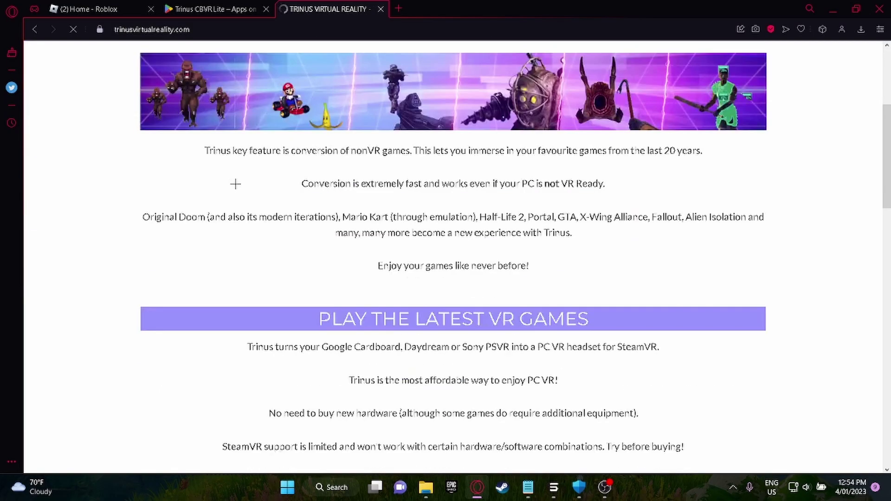
pyautogui.scroll(-7, 235, 184)
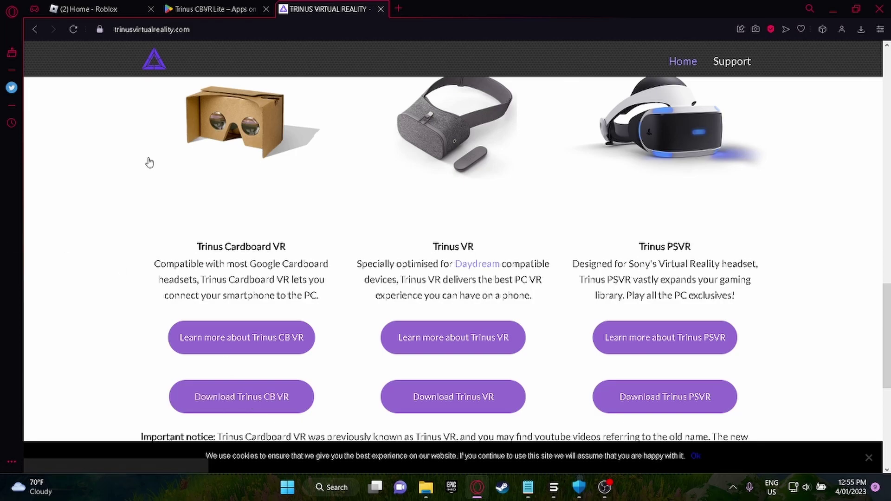
# - Close the Google Play and Trinus Virtual Reality pages, leaving only the Roblox home page open
pyautogui.click(232, 11)
pyautogui.click(266, 8)
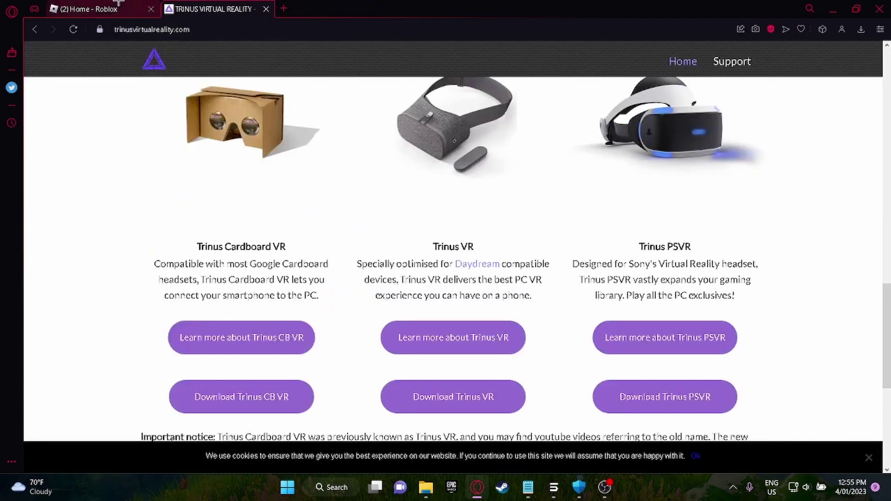
pyautogui.click(113, 9)
pyautogui.click(169, 7)
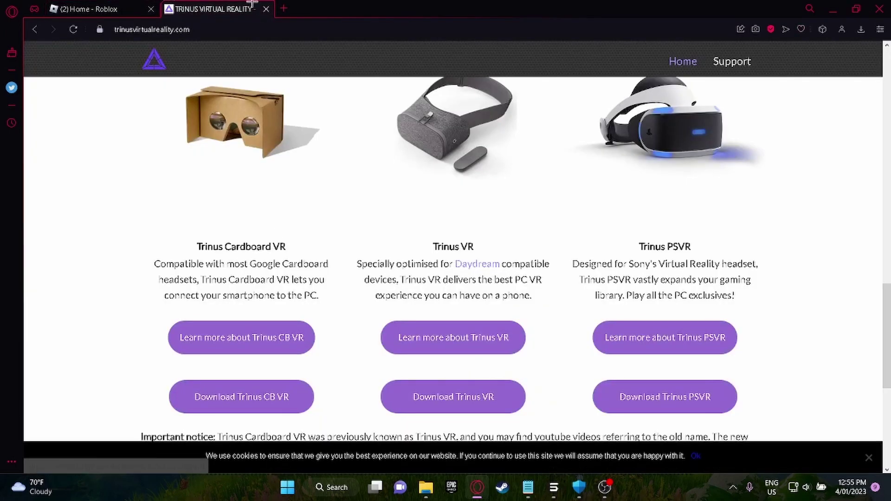
pyautogui.click(271, 9)
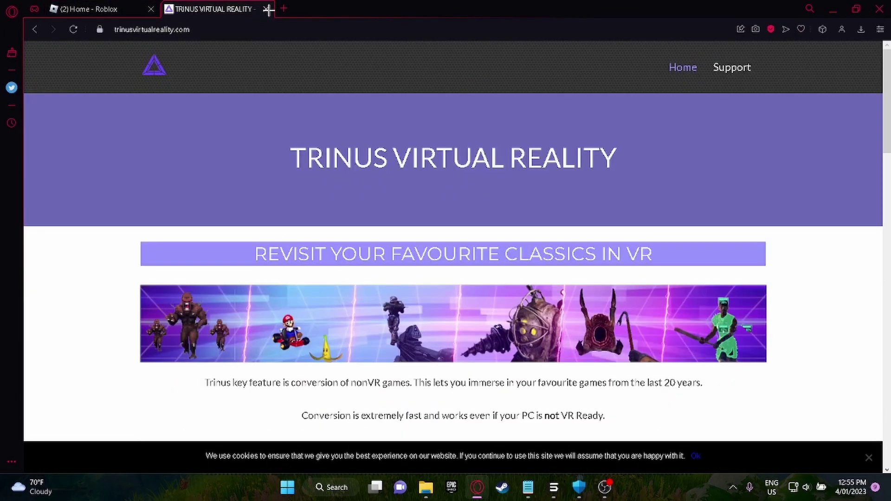
pyautogui.click(267, 9)
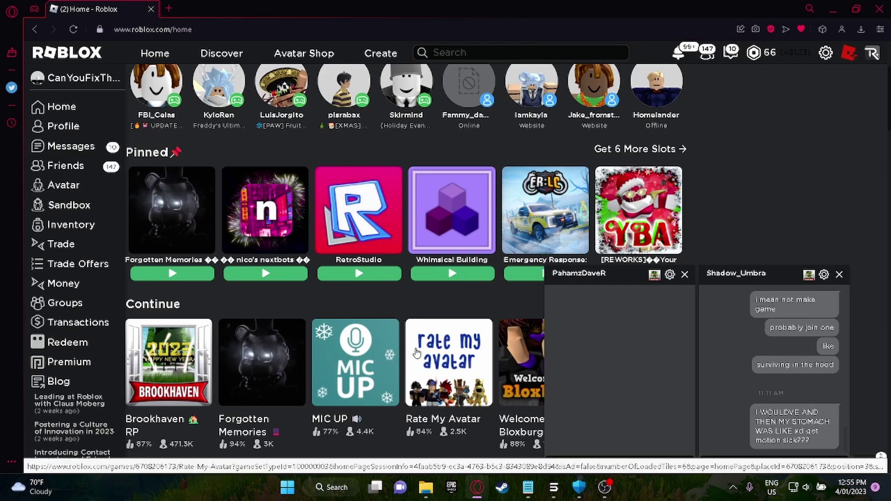
# - Launch Brookhaven RP from the Continue games and close both open chat windows on its page
pyautogui.click(180, 398)
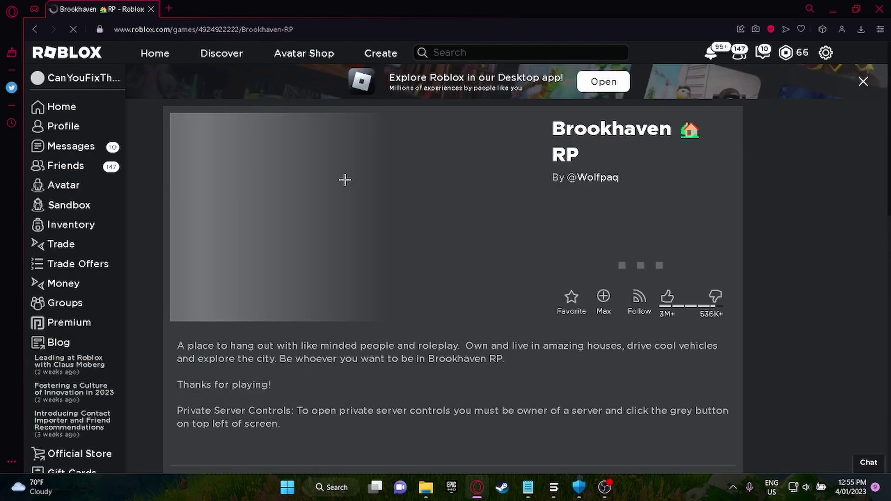
pyautogui.click(616, 255)
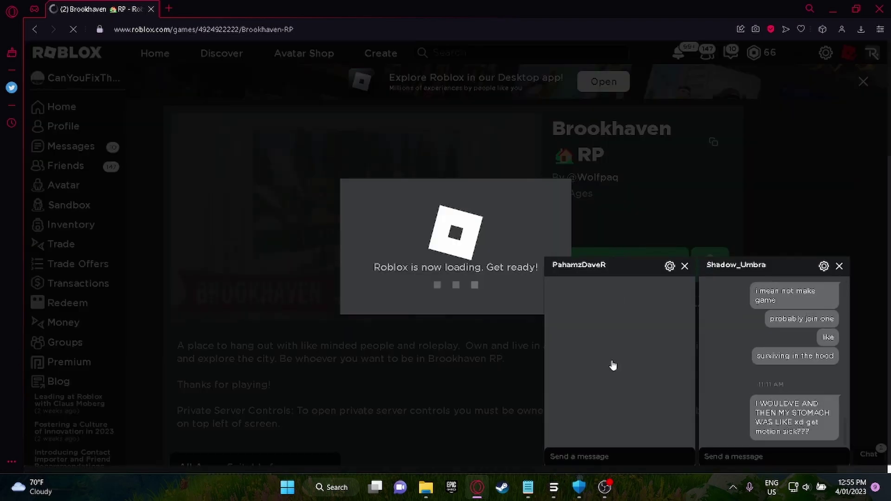
pyautogui.click(603, 487)
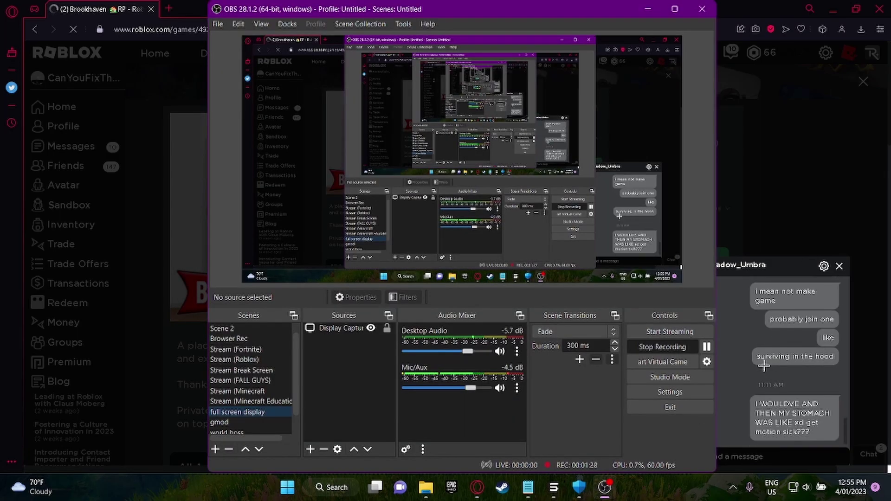
pyautogui.click(789, 355)
pyautogui.click(839, 266)
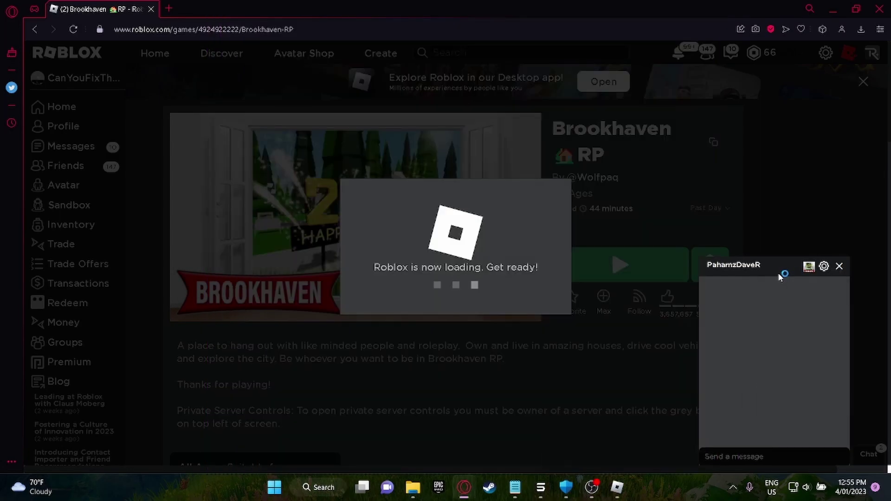
pyautogui.click(840, 266)
pyautogui.click(591, 488)
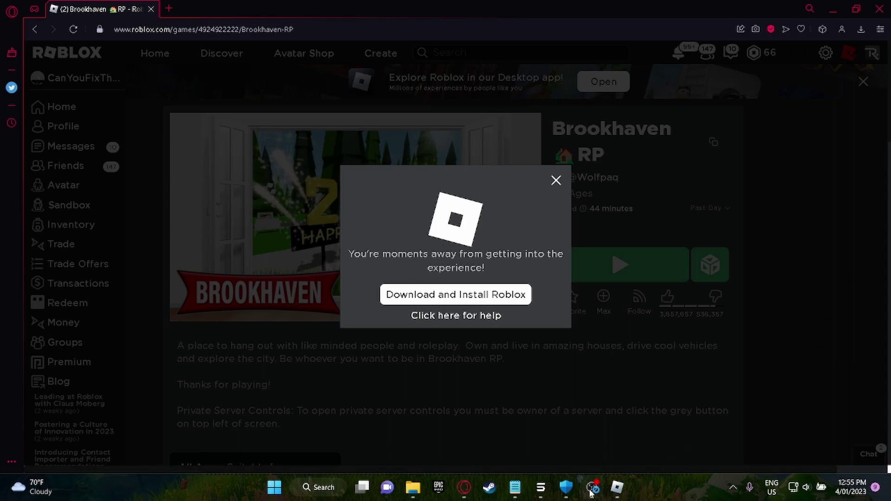
pyautogui.click(816, 343)
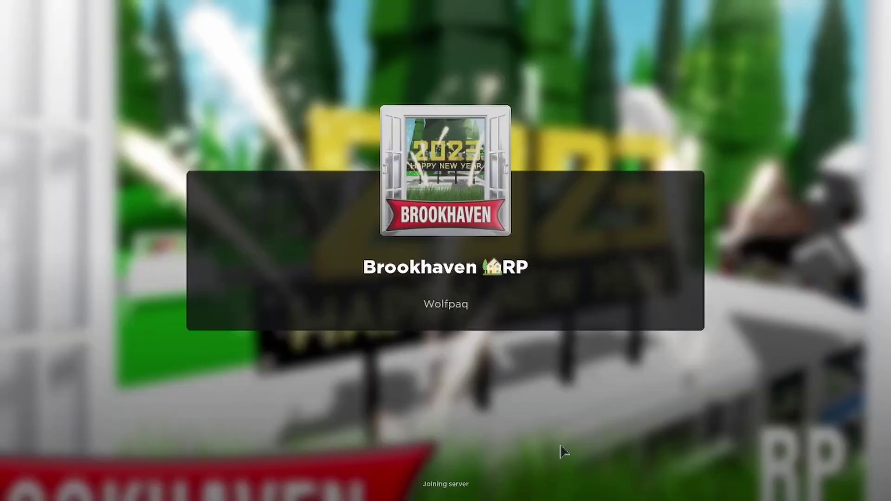
pyautogui.hotkey('alt', 'Tab')
pyautogui.click(541, 487)
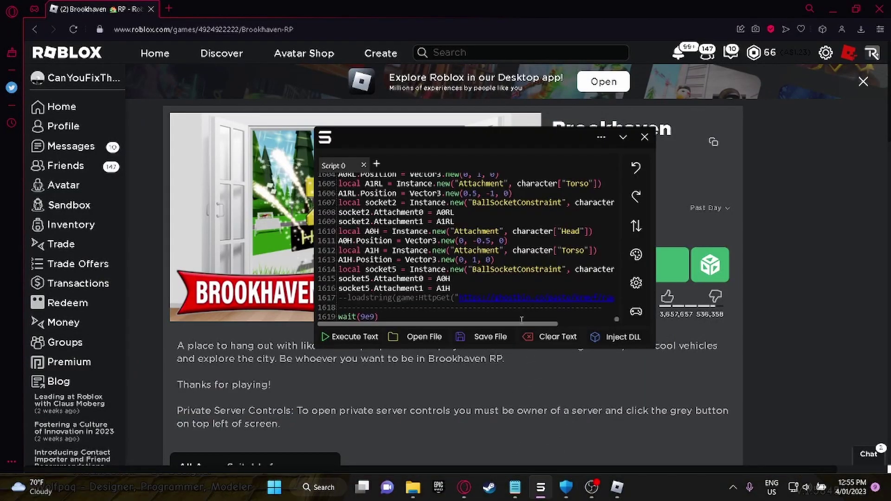
pyautogui.click(617, 487)
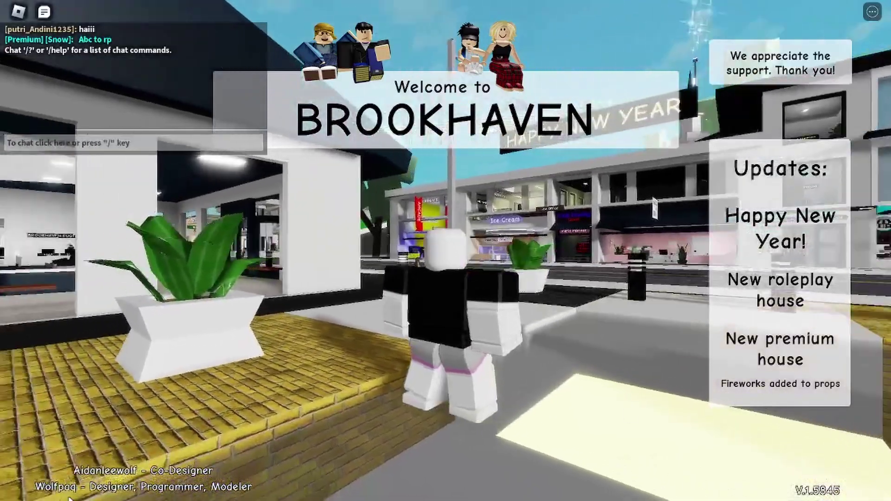
# - Lower the Brookhaven game's volume to zero in its settings and resume the game
pyautogui.press('Escape')
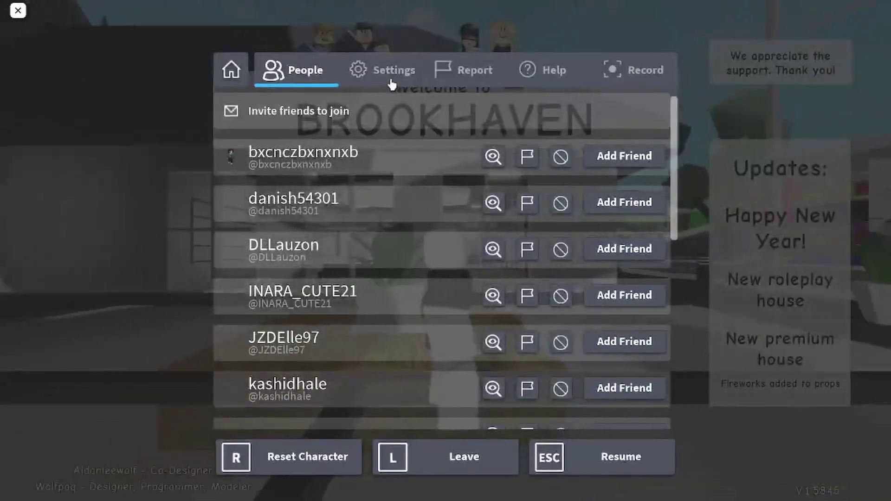
pyautogui.click(392, 75)
pyautogui.click(416, 253)
pyautogui.click(436, 254)
pyautogui.click(417, 253)
pyautogui.press('Escape')
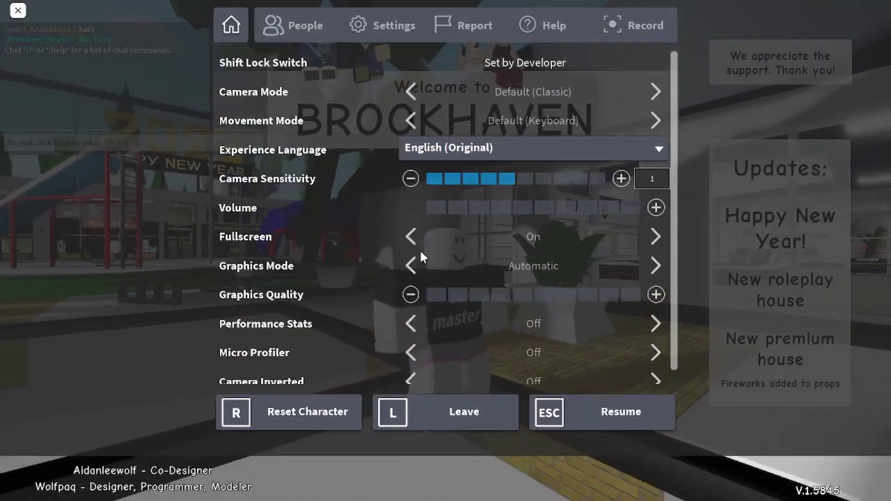
pyautogui.press('Escape')
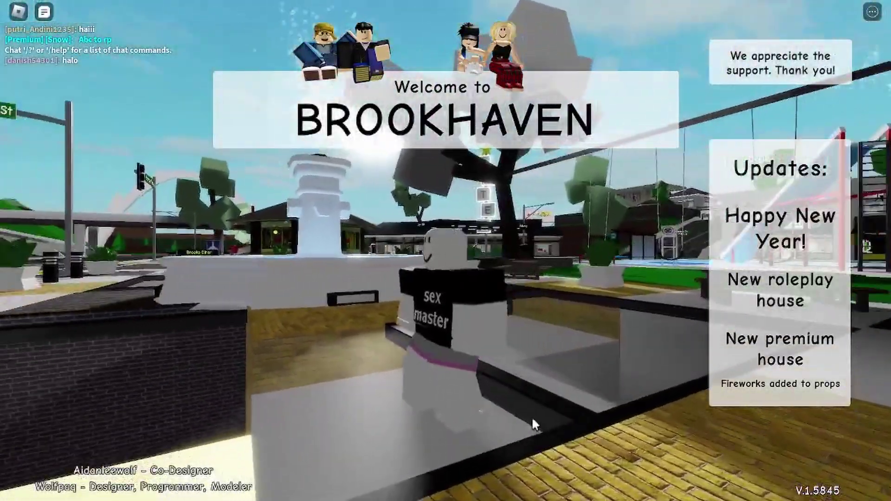
# - Enter Brookhaven from its welcome screen, view the game settings briefly and resume play
pyautogui.click(444, 431)
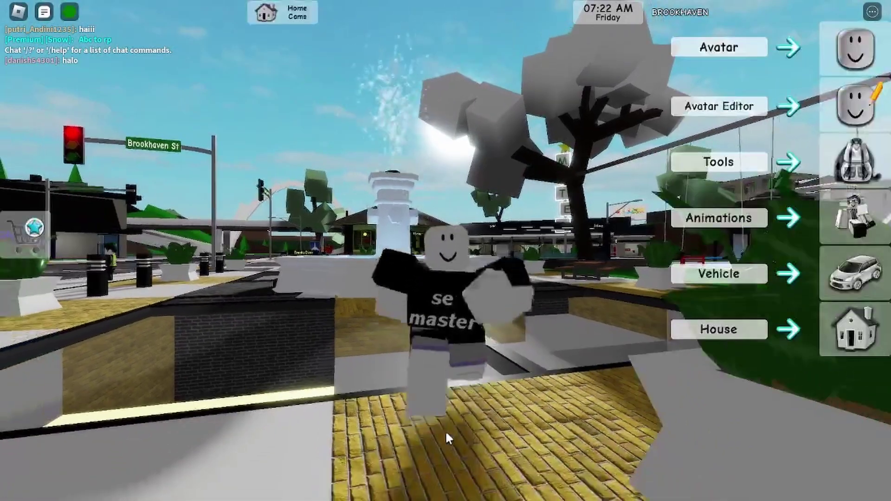
pyautogui.press('Escape')
pyautogui.click(394, 70)
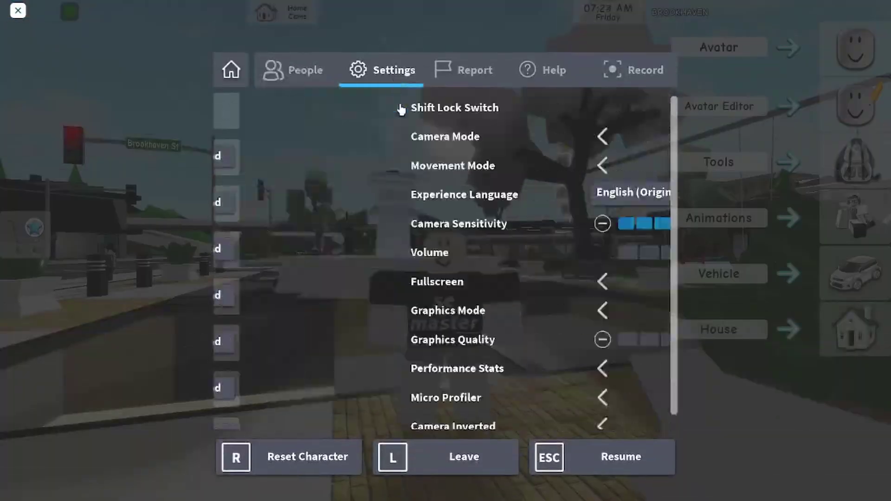
pyautogui.press('Escape')
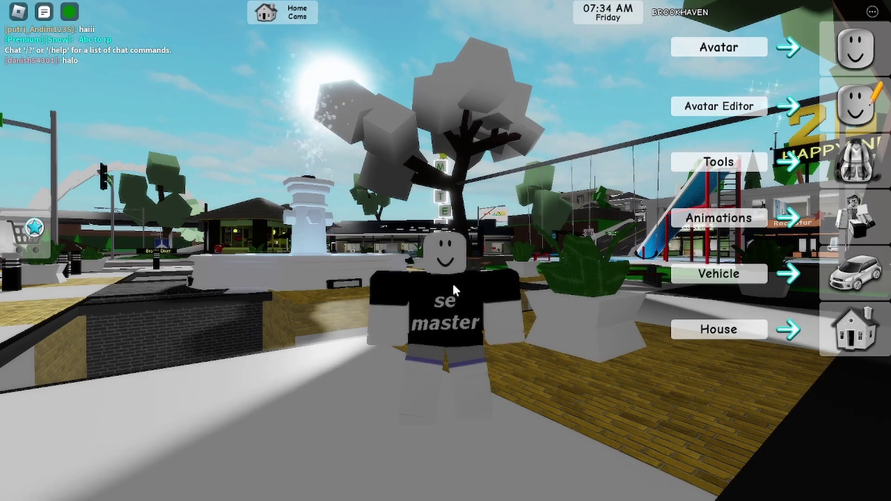
# - Search Windows for "trinus" and launch the Trinus Cardboard app while the game keeps running
pyautogui.hotkey('alt', 'Tab')
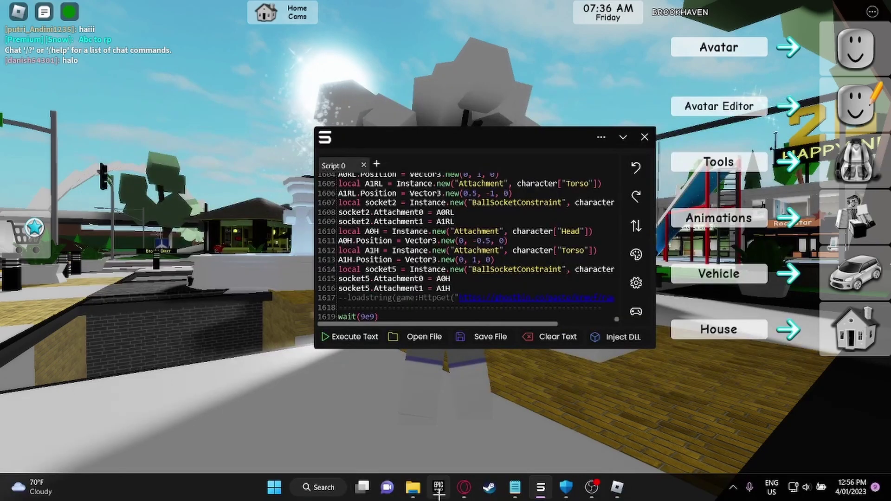
pyautogui.click(328, 486)
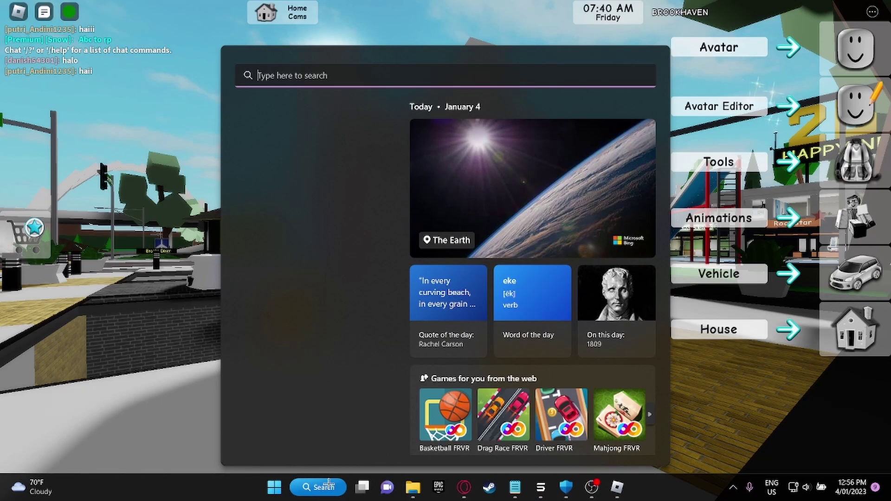
pyautogui.write('trinus')
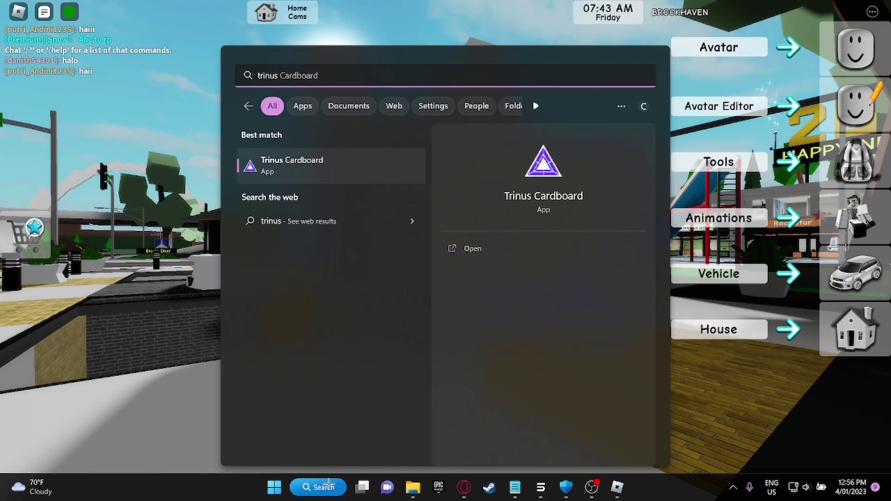
pyautogui.click(328, 485)
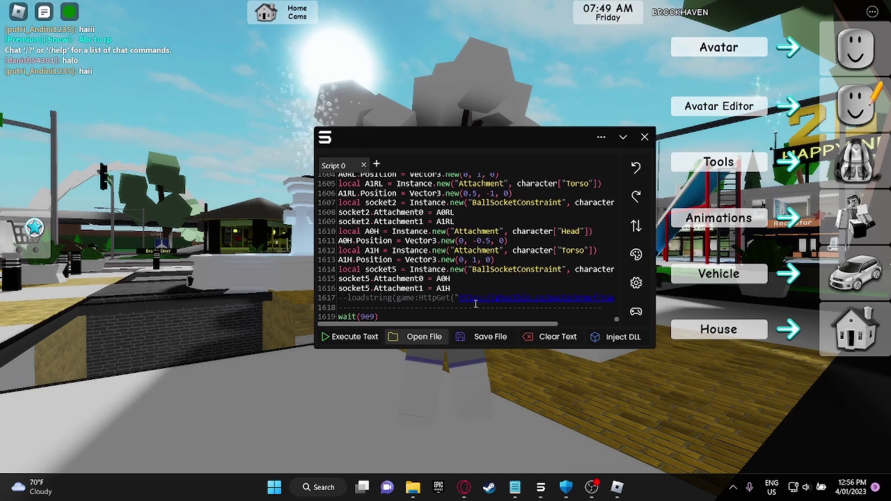
pyautogui.click(605, 334)
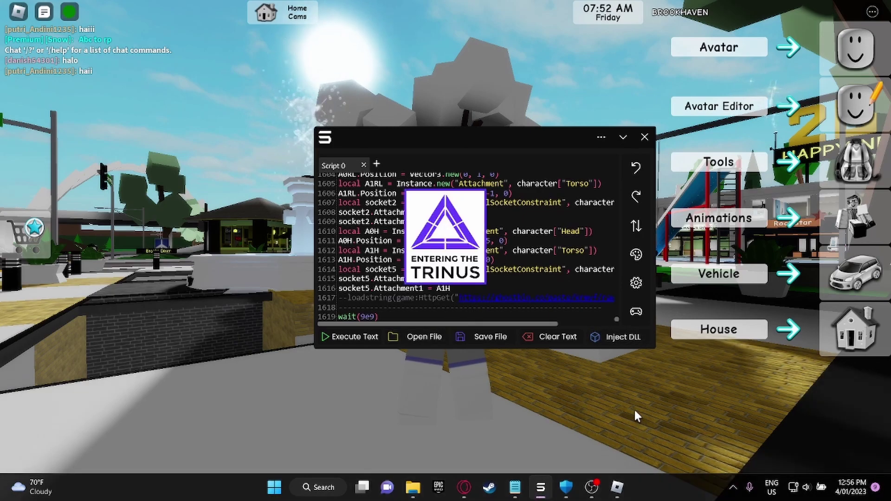
pyautogui.click(635, 414)
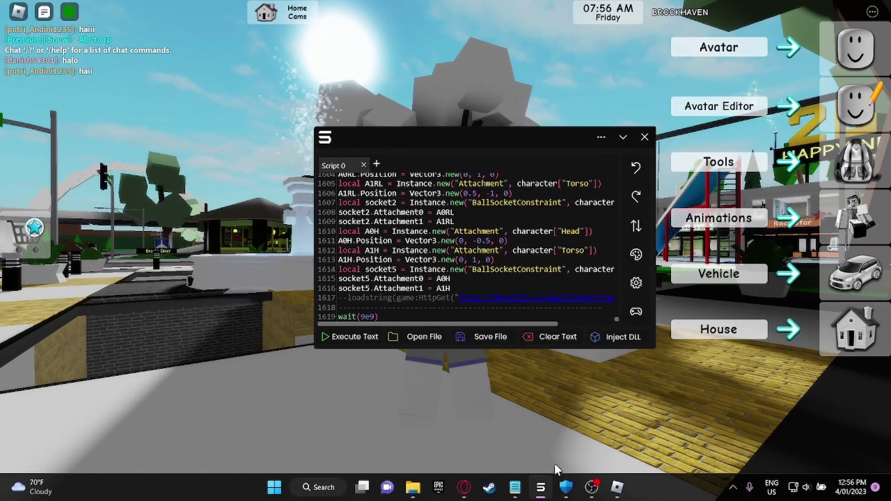
# - Switch between the open windows and bring the Trinus VR Cardboard Server to the front
pyautogui.click(569, 433)
pyautogui.hotkey('alt', 'Tab')
pyautogui.hotkey('alt', 'Tab')
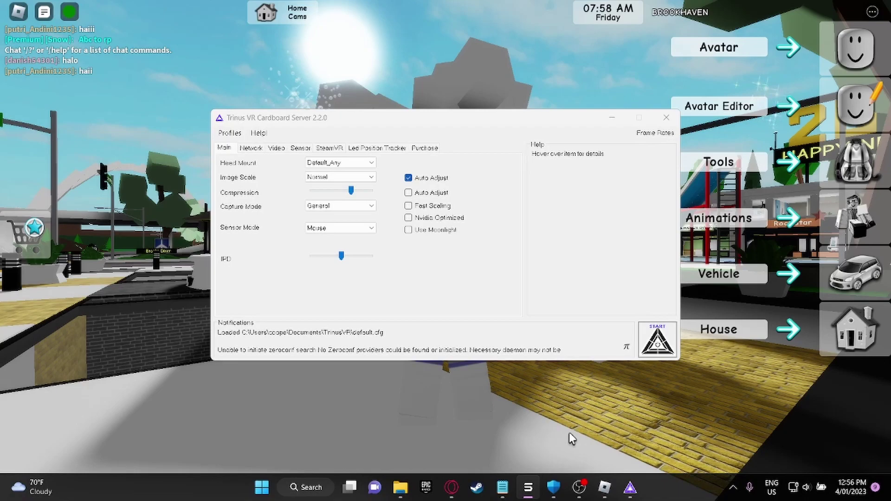
pyautogui.click(478, 389)
pyautogui.hotkey('alt', 'Tab')
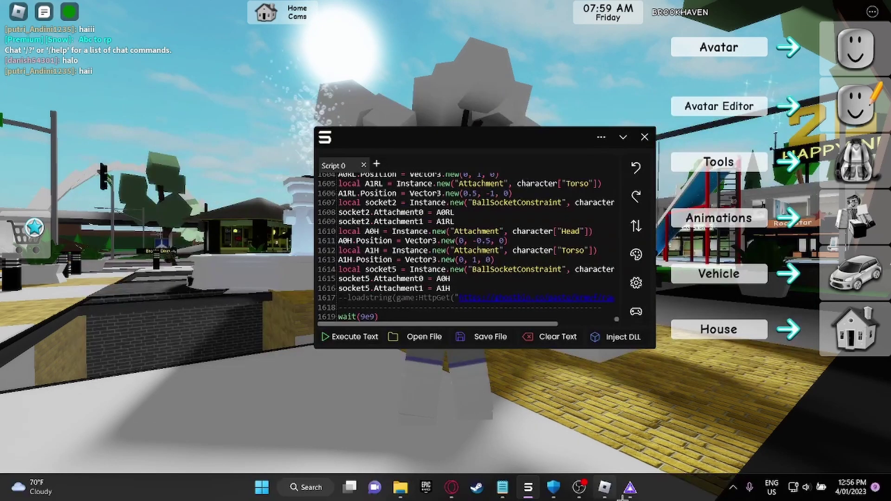
pyautogui.click(620, 492)
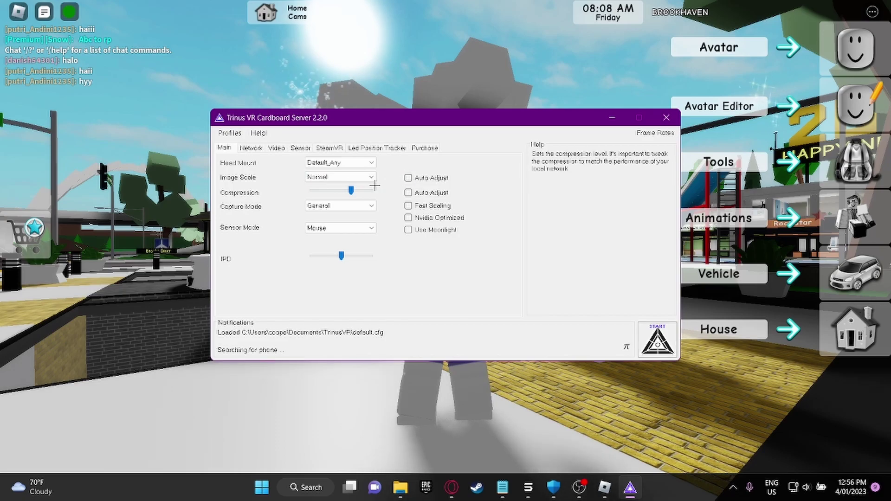
# - Set the Image Scale to High in the Trinus server, with its Auto Adjust turned off
pyautogui.click(333, 178)
pyautogui.click(331, 201)
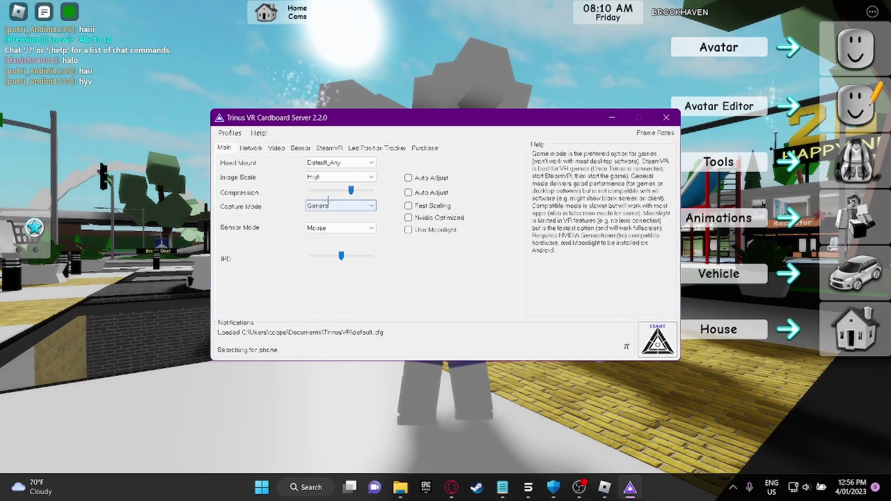
pyautogui.click(356, 178)
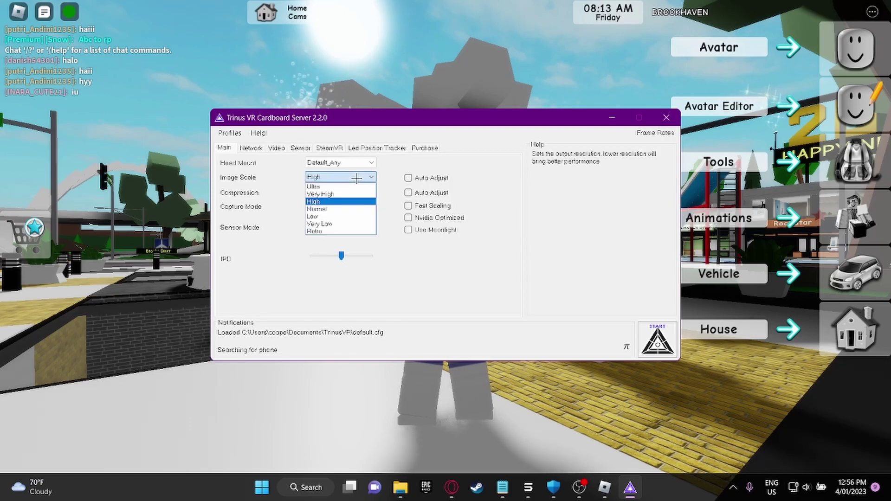
pyautogui.click(352, 209)
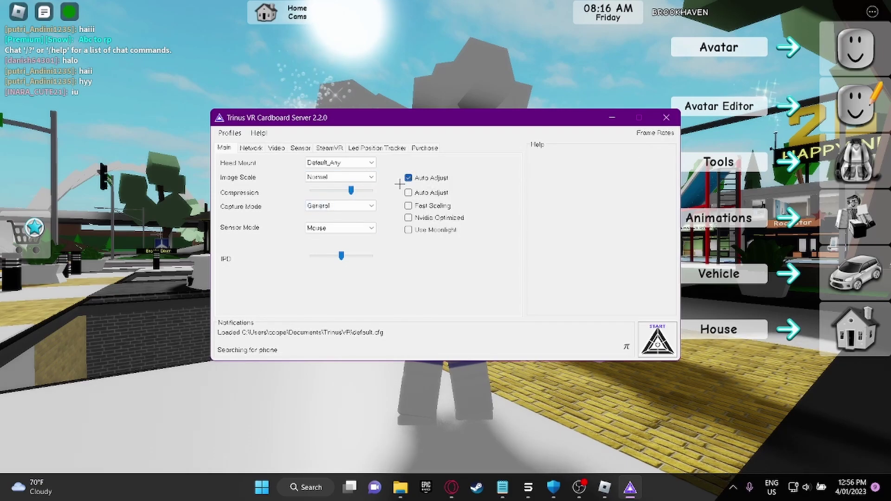
pyautogui.click(342, 183)
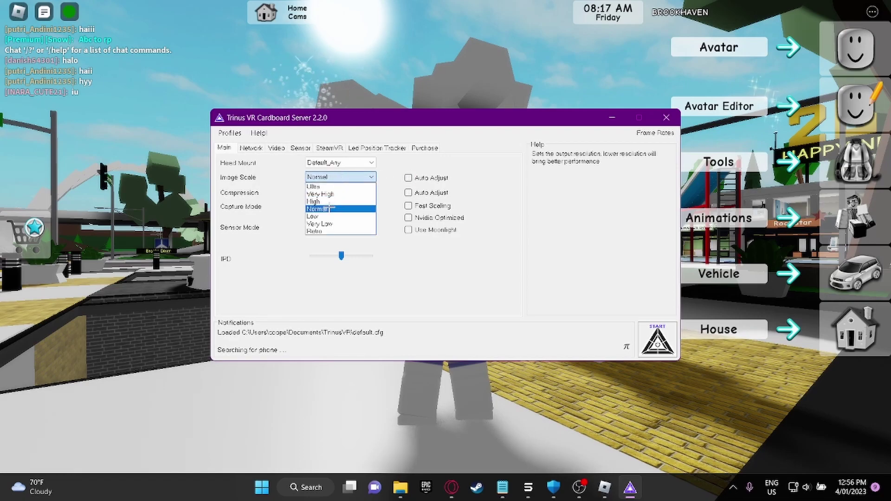
pyautogui.click(326, 199)
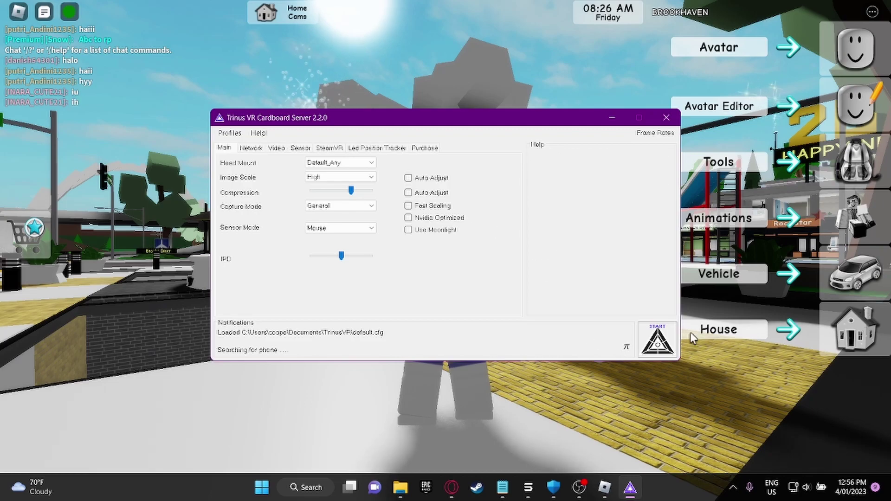
# - Start the Trinus server with the Brookhaven game as the active window, and dismiss the Roblox crash message
pyautogui.click(668, 332)
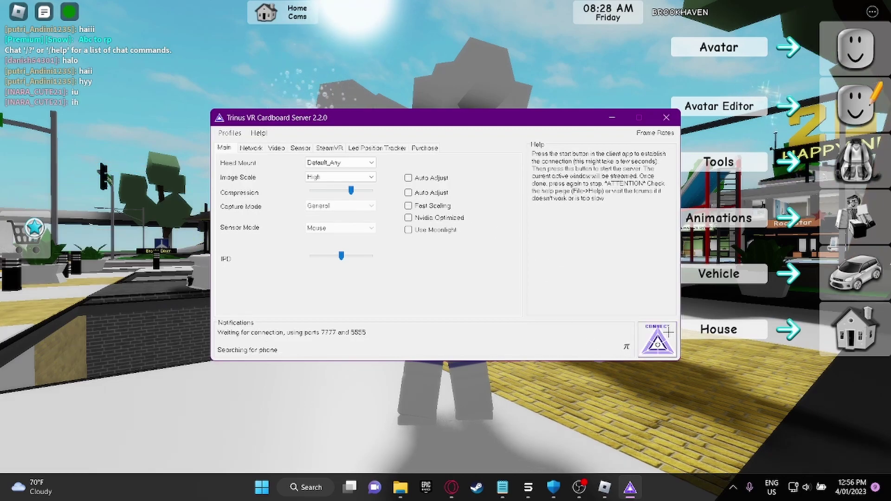
pyautogui.click(666, 371)
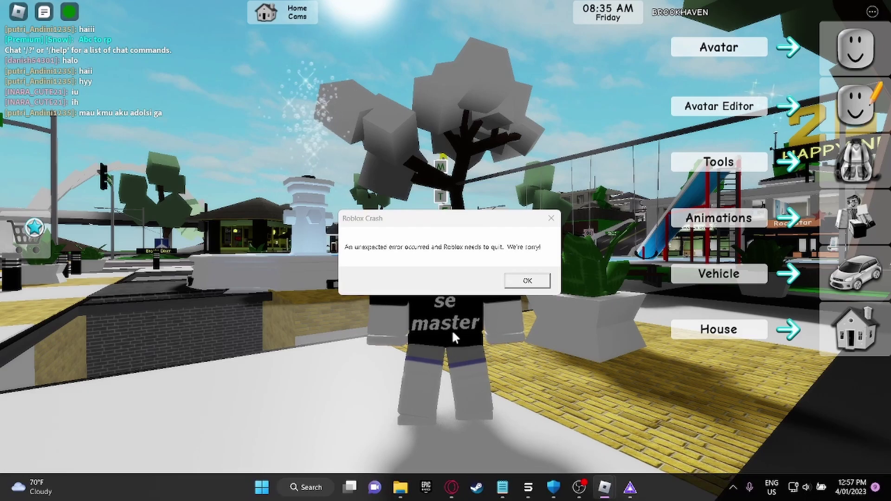
pyautogui.click(527, 281)
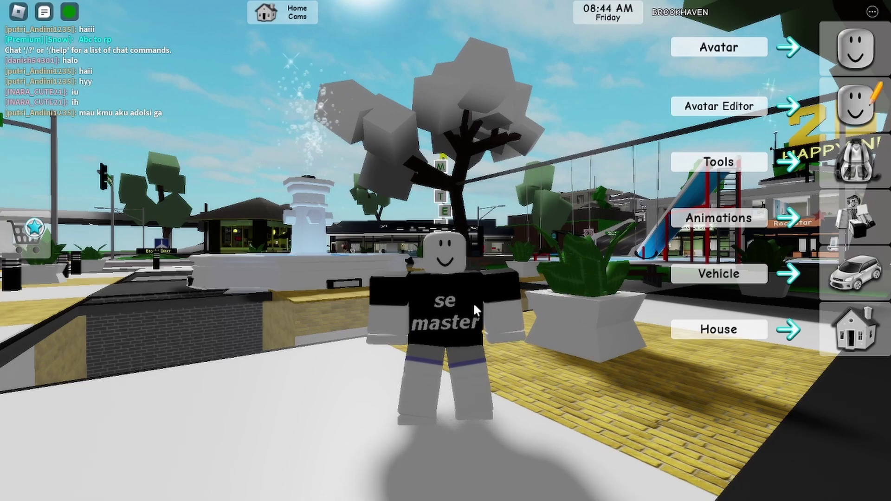
# - Switch to the Spectrum script window, try to execute the loaded script and dismiss the error message
pyautogui.hotkey('alt', 'Tab')
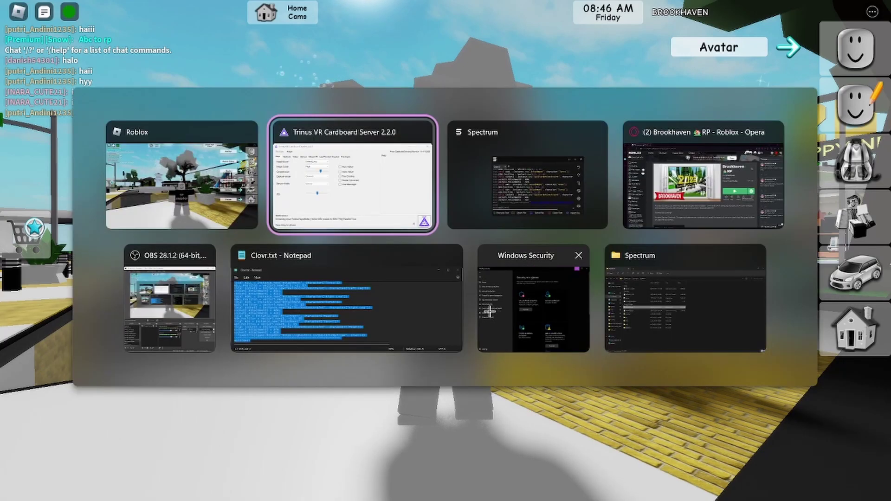
pyautogui.hotkey('alt', 'Tab')
pyautogui.hotkey('alt', 'Tab')
pyautogui.hotkey('alt', 'Tab')
pyautogui.hotkey('alt', 'Tab')
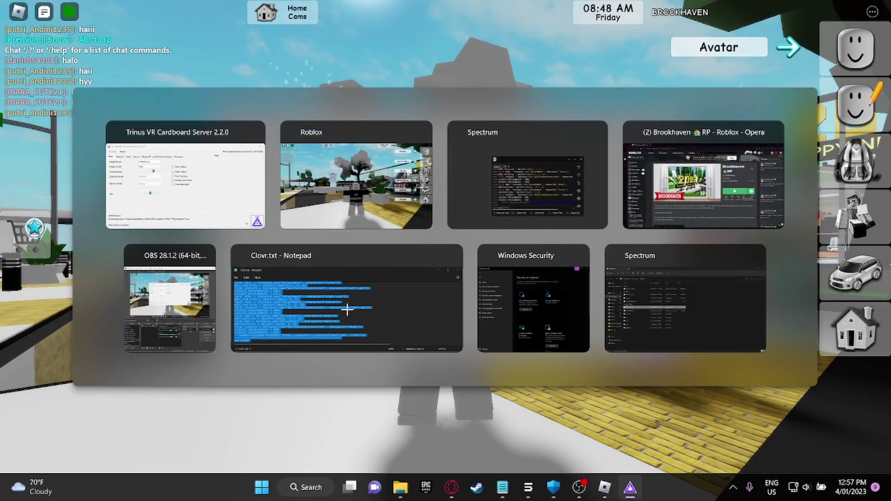
pyautogui.hotkey('alt', 'Tab')
pyautogui.hotkey('alt', 'Tab')
pyautogui.hotkey('alt', 'Tab')
pyautogui.hotkey('alt', 'Tab')
pyautogui.hotkey('alt', 'Tab')
pyautogui.hotkey('alt', 'Tab')
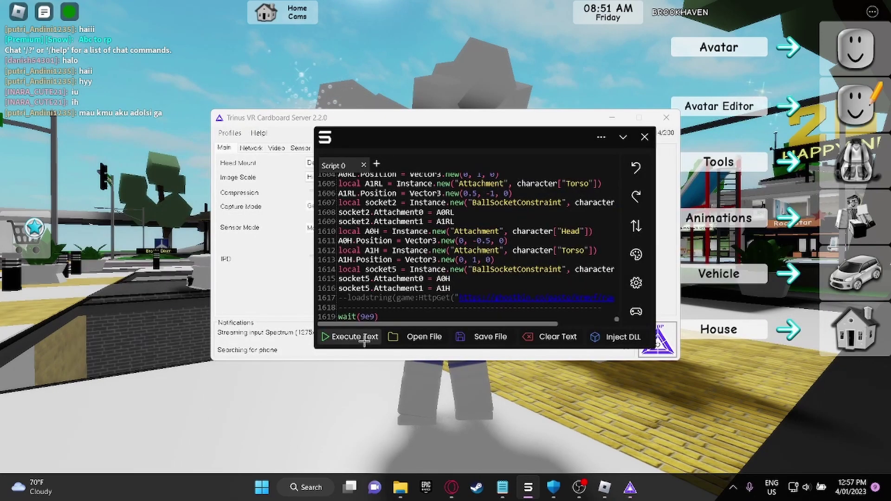
pyautogui.click(365, 338)
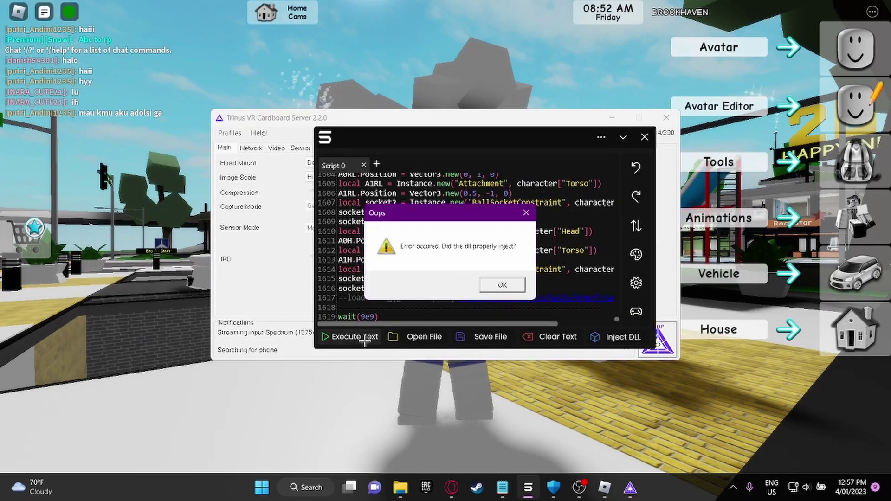
pyautogui.click(502, 282)
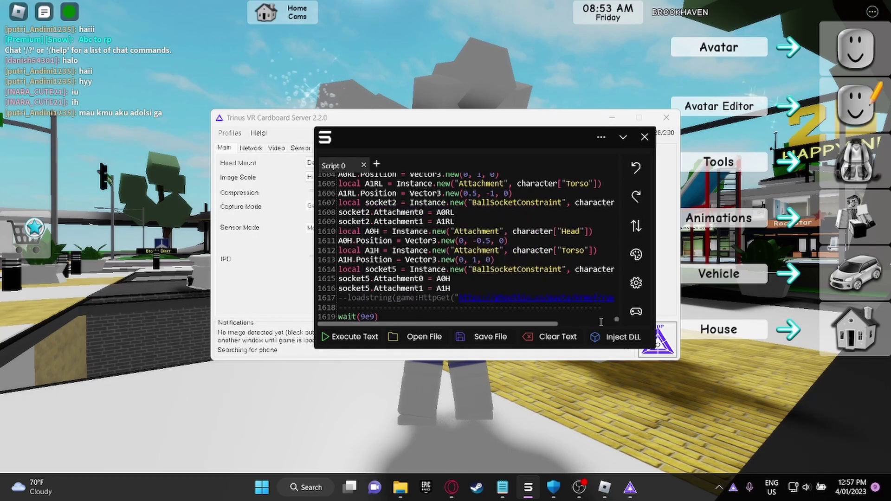
# - Inject Spectrum's DLL into the running Roblox game and check the Spectrum window before returning to the game
pyautogui.click(612, 391)
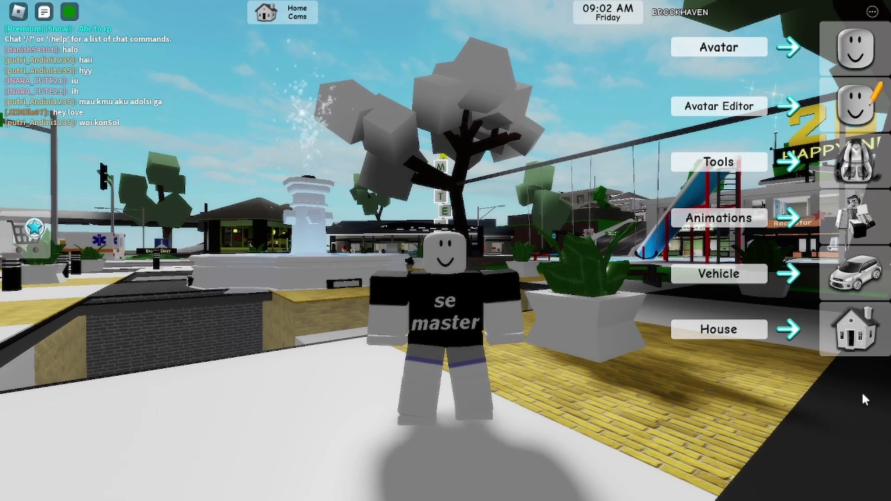
pyautogui.hotkey('alt', 'Tab')
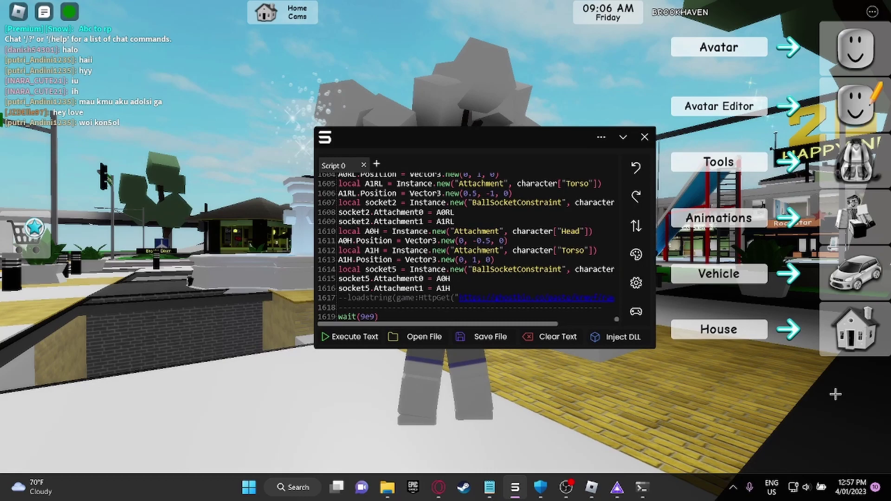
pyautogui.hotkey('alt', 'Tab')
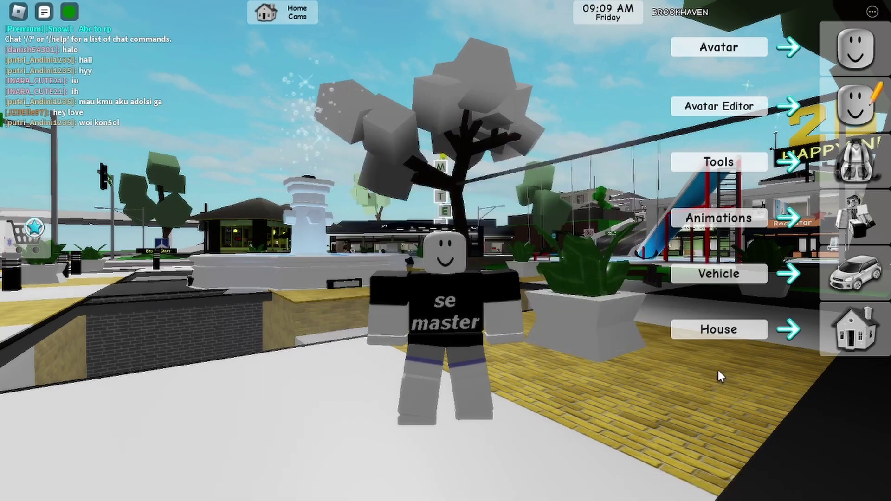
pyautogui.press('super+shift+s')
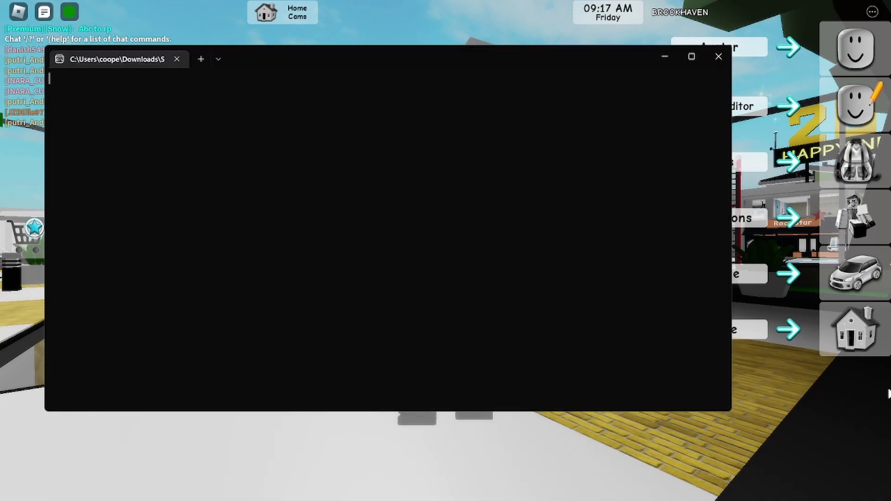
# - Switch to the Trinus VR Cardboard Server, stop its streaming and return to the Brookhaven game
pyautogui.hotkey('alt', 'Tab')
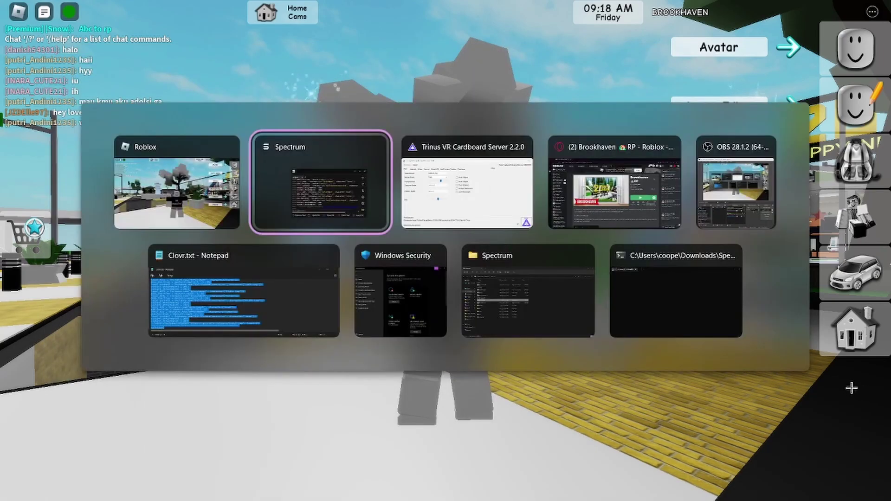
pyautogui.hotkey('alt', 'Tab')
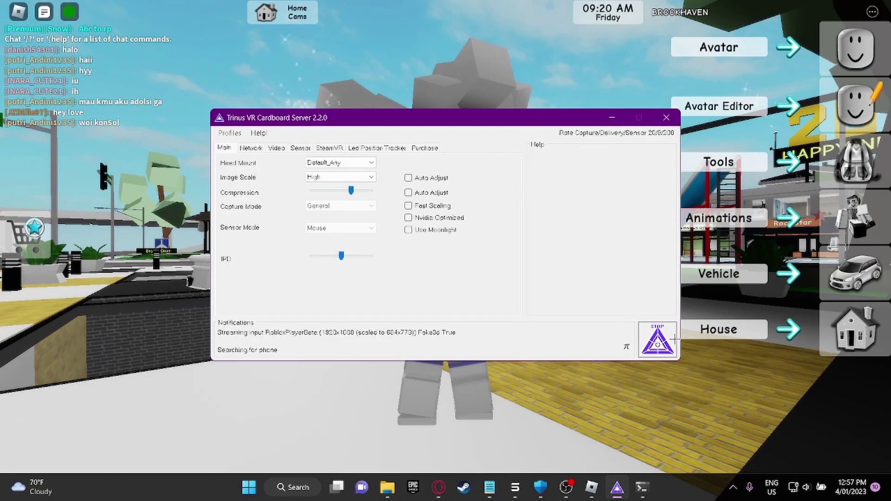
pyautogui.click(672, 340)
pyautogui.click(699, 427)
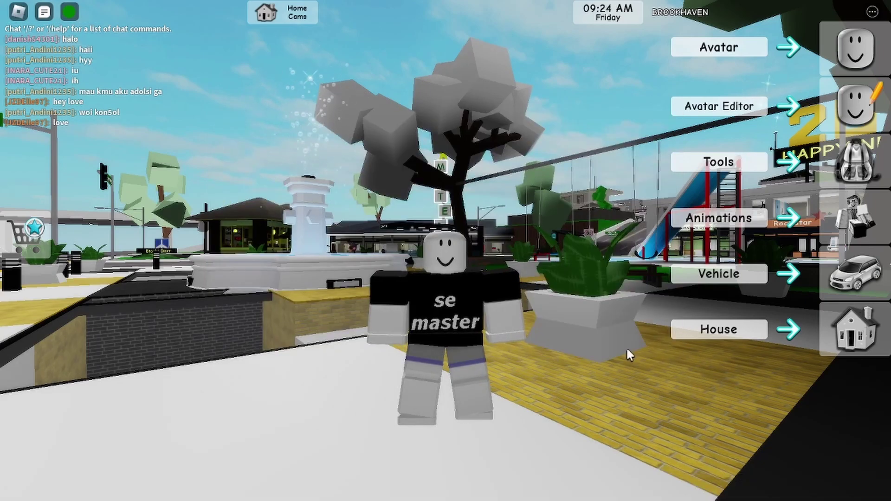
pyautogui.hotkey('alt', 'Tab')
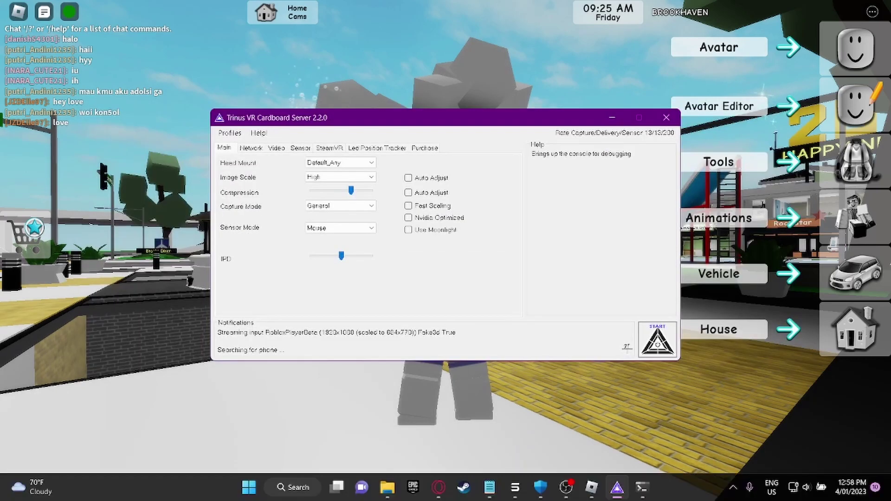
pyautogui.click(599, 409)
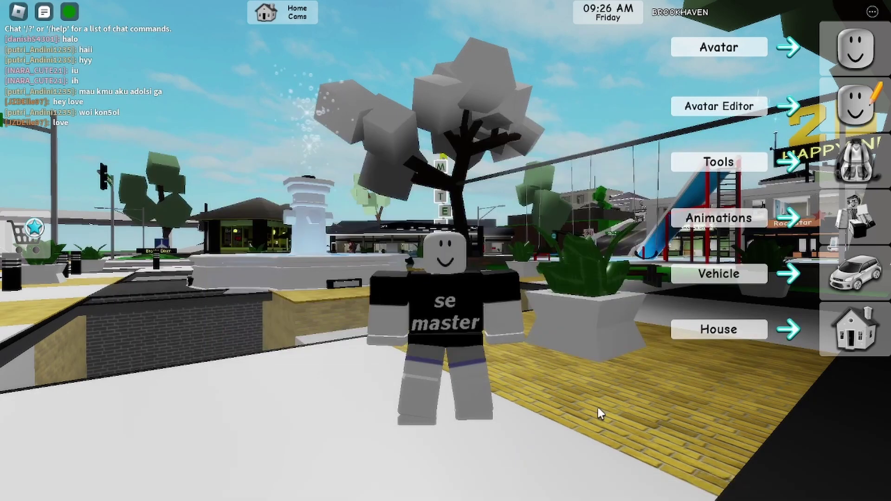
# - Switch from the game to the Spectrum window and execute the loaded script in Brookhaven
pyautogui.hotkey('alt', 'Tab')
pyautogui.hotkey('alt', 'Tab')
pyautogui.hotkey('alt', 'Tab')
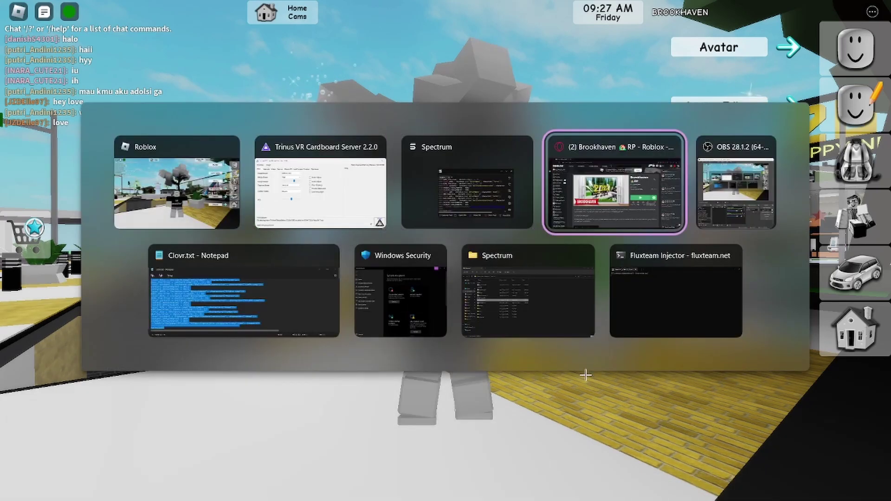
pyautogui.hotkey('alt', 'Tab')
pyautogui.hotkey('alt', 'Tab')
pyautogui.hotkey('alt', 'Tab')
pyautogui.hotkey('alt', 'Tab')
pyautogui.hotkey('alt', 'Tab')
pyautogui.hotkey('alt', 'Tab')
pyautogui.hotkey('alt', 'Tab')
pyautogui.hotkey('alt', 'Tab')
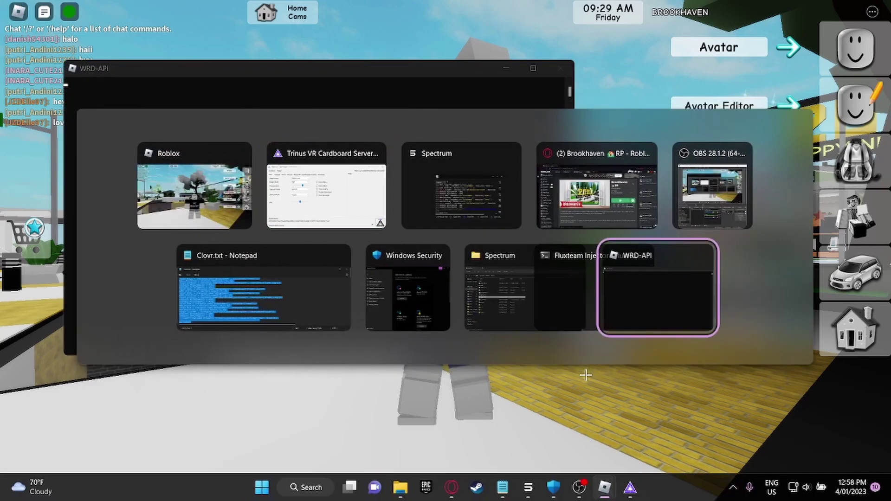
pyautogui.hotkey('alt', 'Tab')
pyautogui.hotkey('alt', 'Tab')
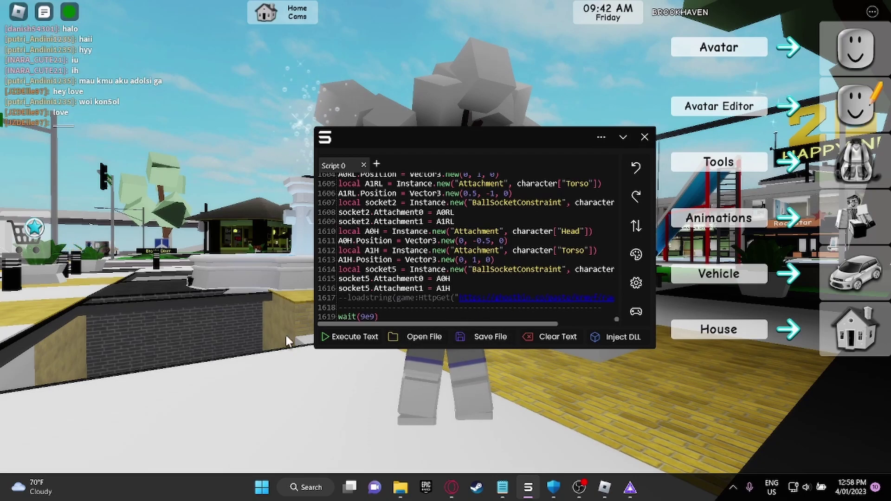
pyautogui.click(362, 334)
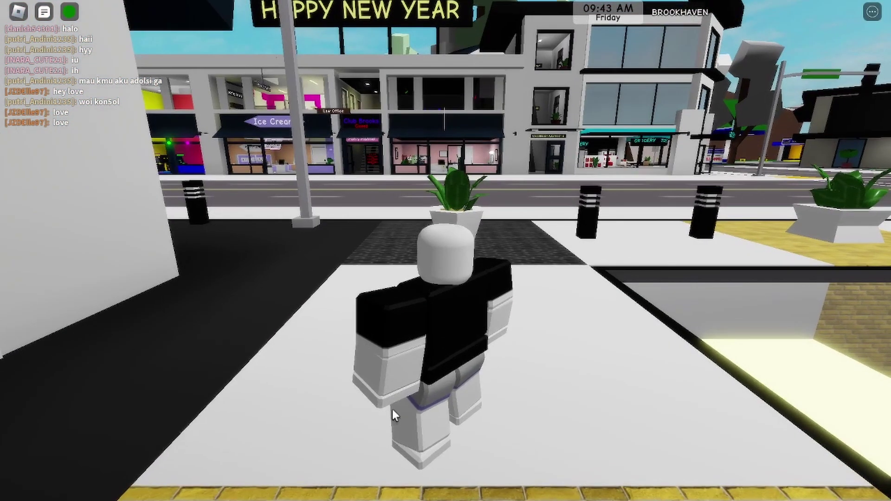
# - Turn the camera, zoom into first-person view, and walk and jump the avatar around the pit beside the fountain
pyautogui.press(',')
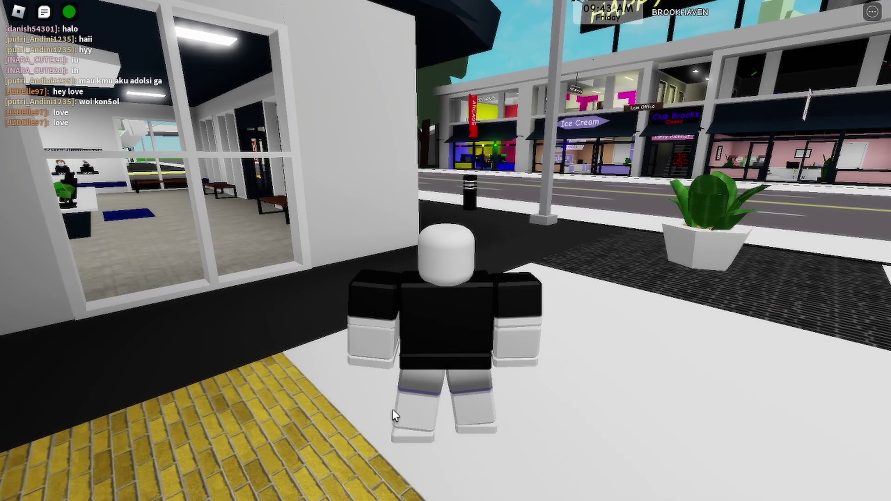
pyautogui.scroll(-3, 392, 408)
pyautogui.scroll(6, 392, 409)
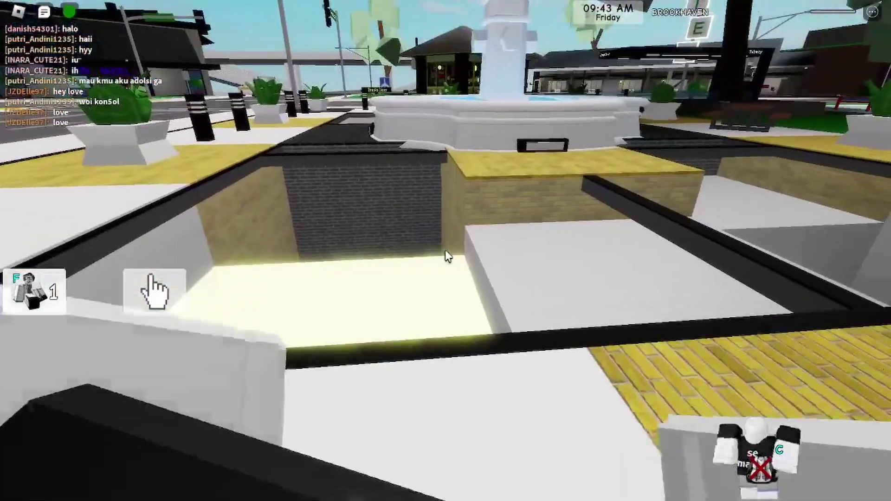
pyautogui.press('w')
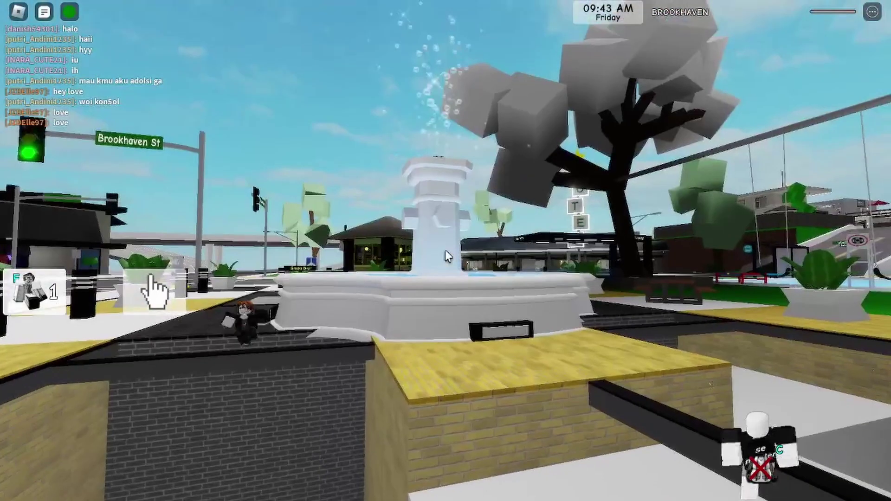
pyautogui.press('space')
pyautogui.press('w')
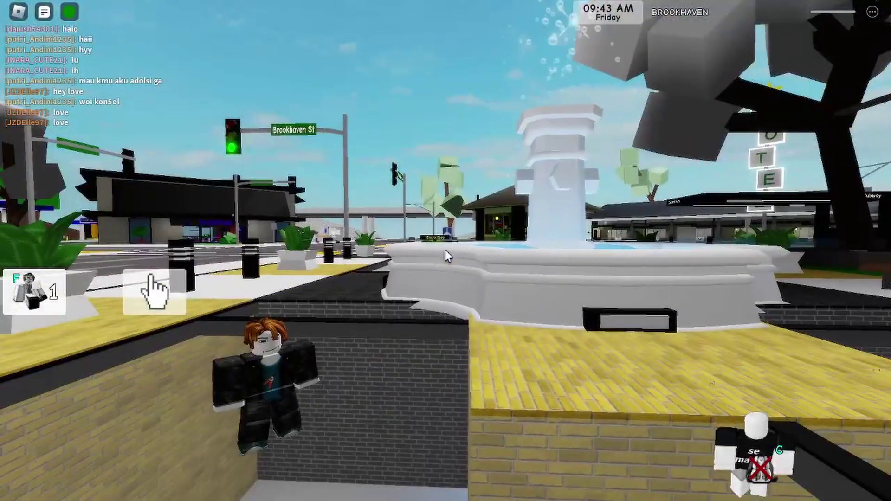
# - Switch to the Trinus VR Cardboard Server, start its connection to the phone and return to the Brookhaven game
pyautogui.hotkey('alt', 'Tab')
pyautogui.hotkey('alt', 'Tab')
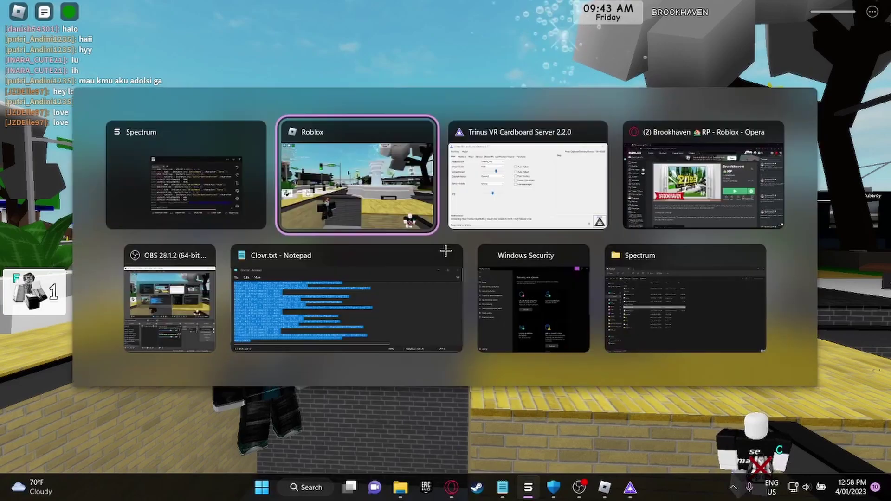
pyautogui.hotkey('alt', 'Tab')
pyautogui.moveTo(658, 341)
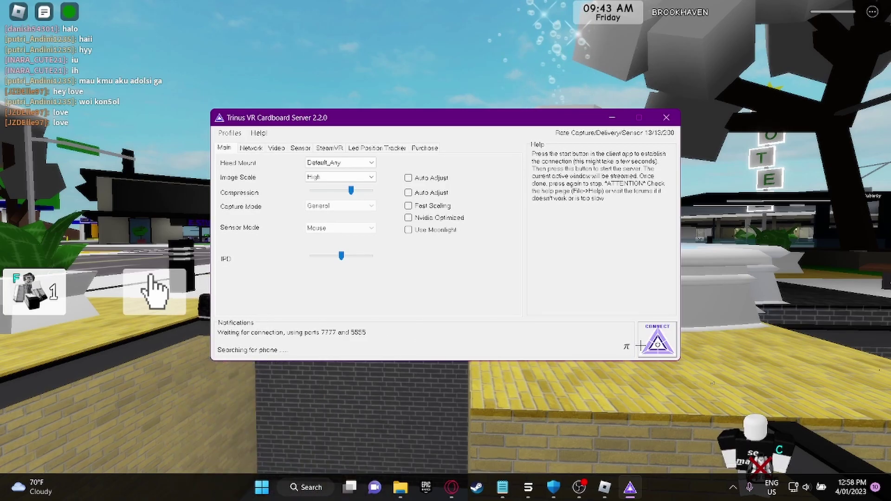
pyautogui.click(622, 418)
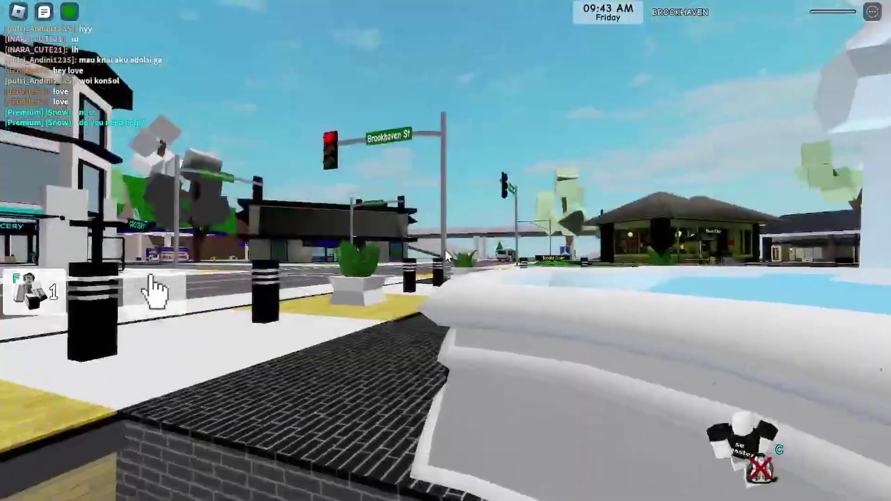
# - Walk the avatar in VR view from the fountain across the plaza to the roadside opposite Brooks Diner
pyautogui.press('w')
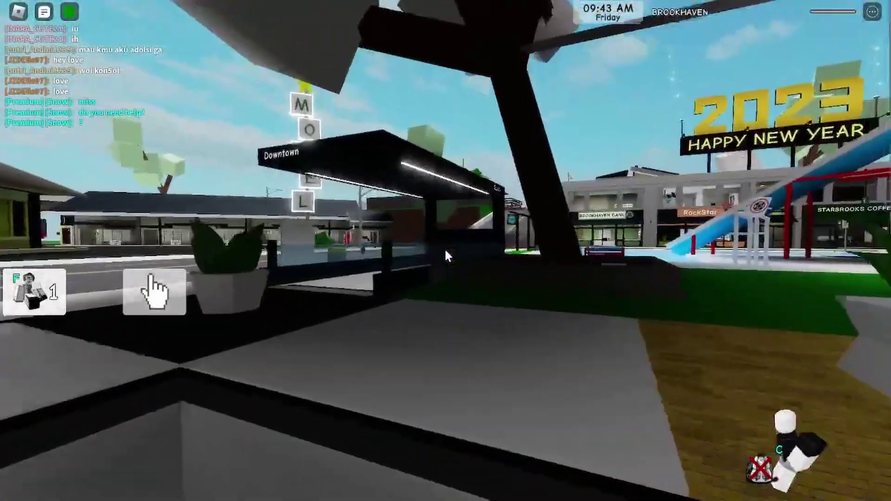
pyautogui.press('w')
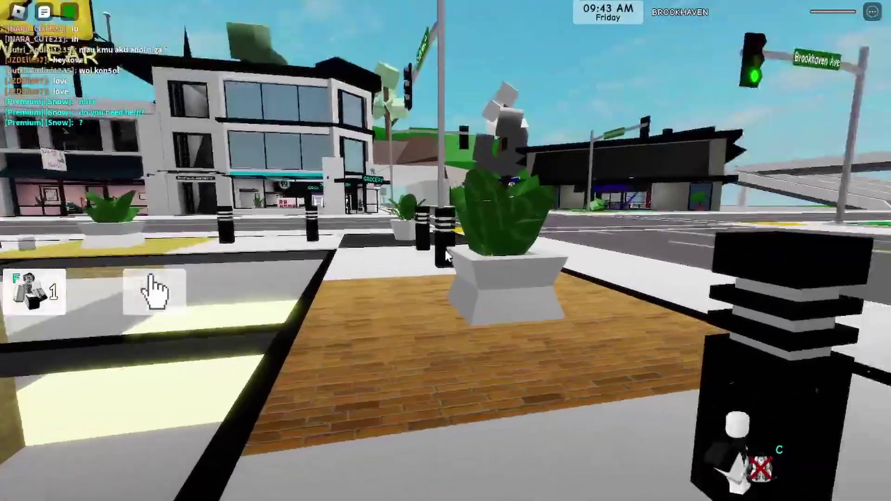
pyautogui.press('w')
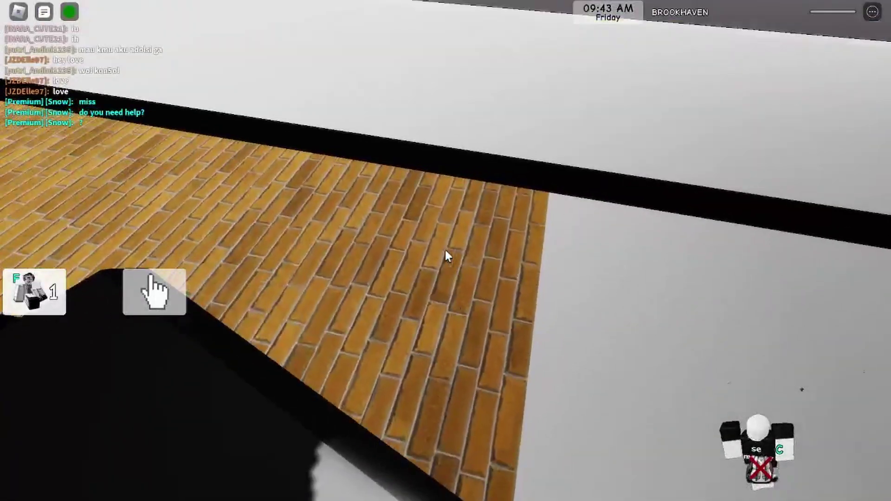
pyautogui.press('w')
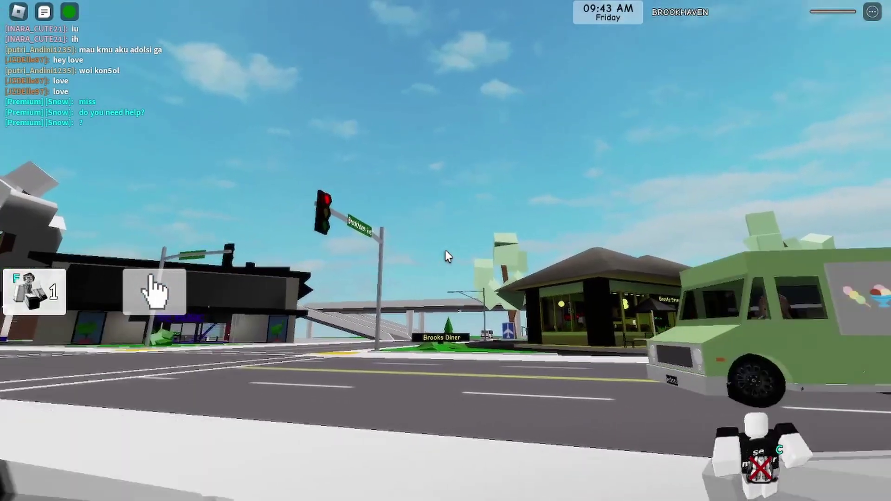
pyautogui.press('w')
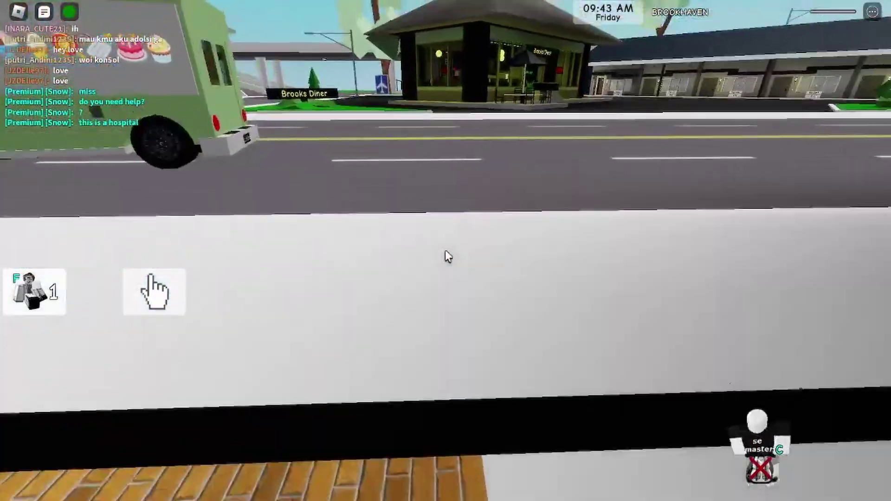
pyautogui.press('w')
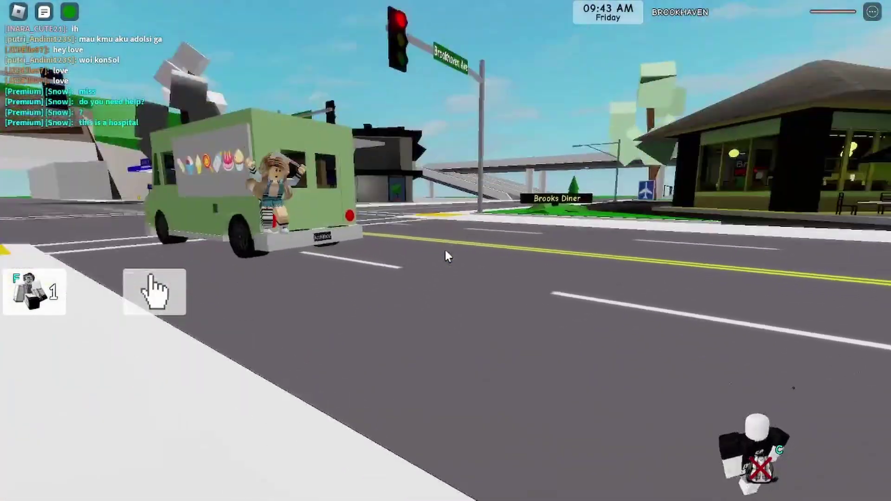